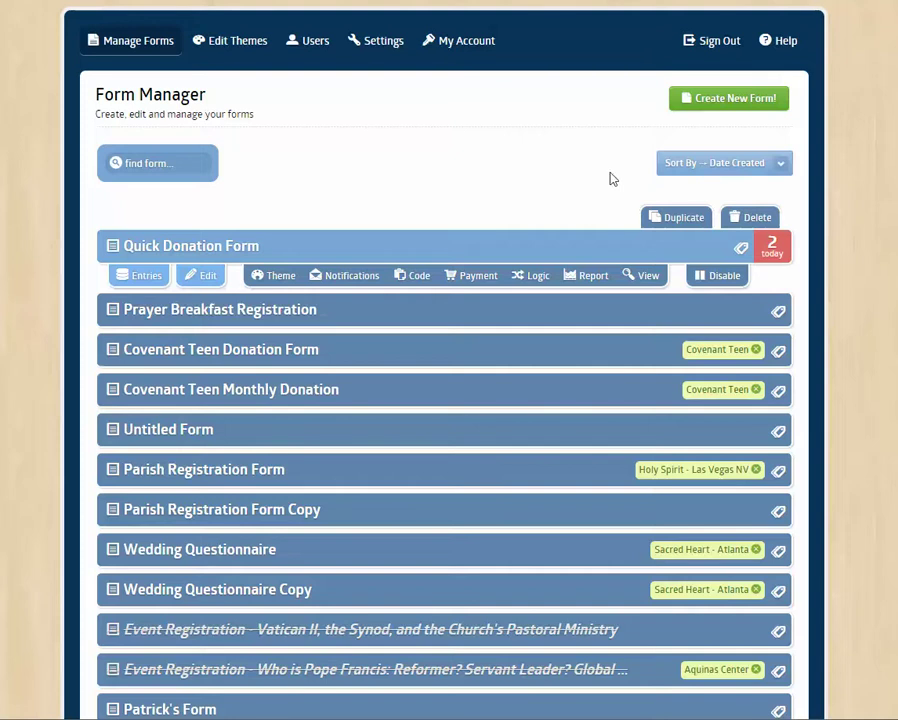
- Create a blank form titled 'Form Name' with description 'Nov 23, 2015'
left_click(707, 104)
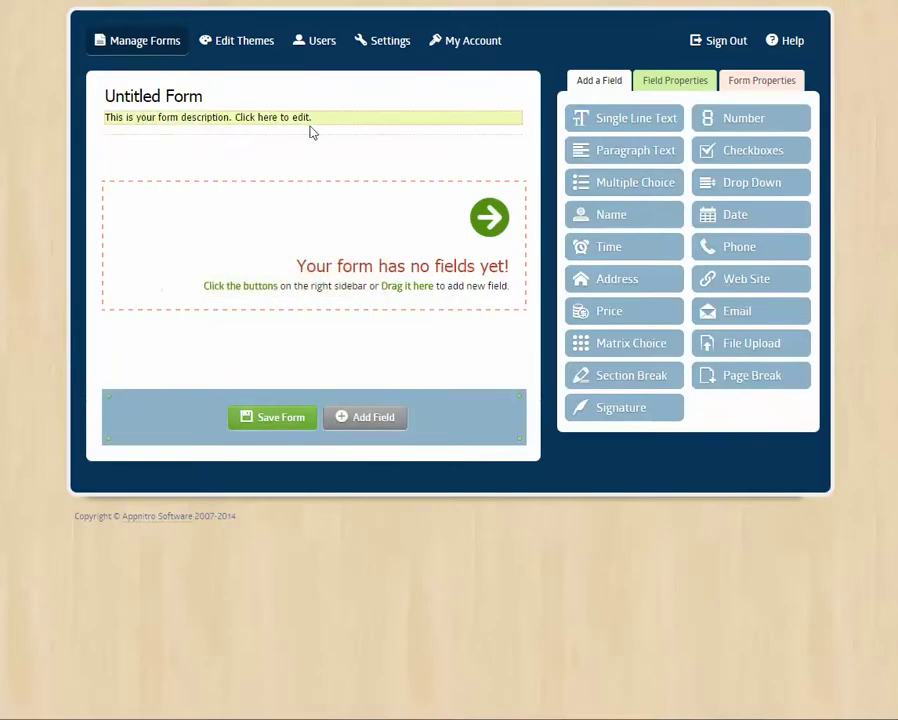
left_click(166, 100)
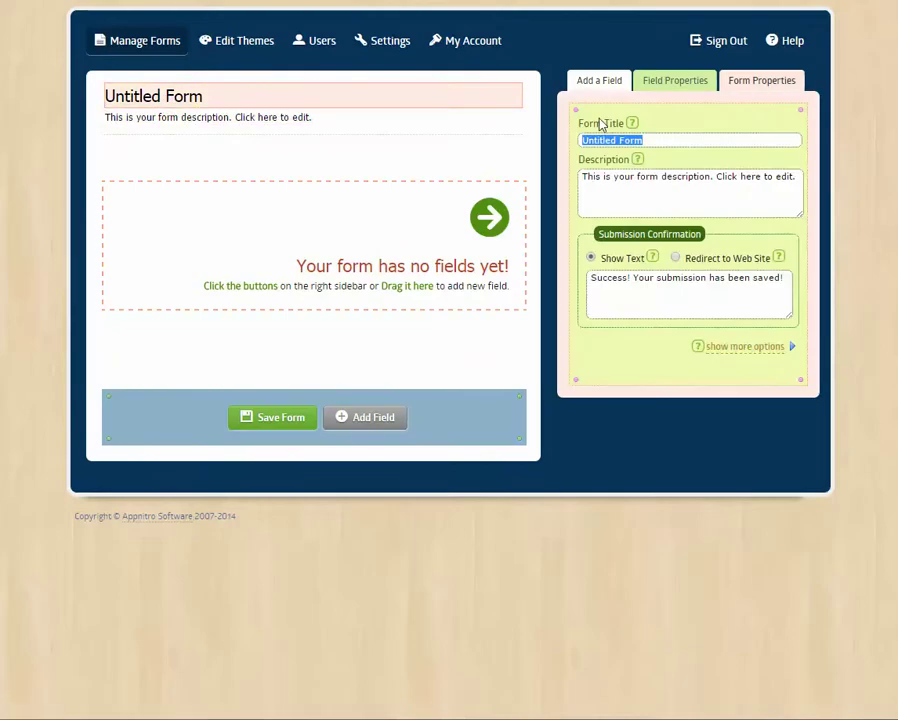
type("Form Name")
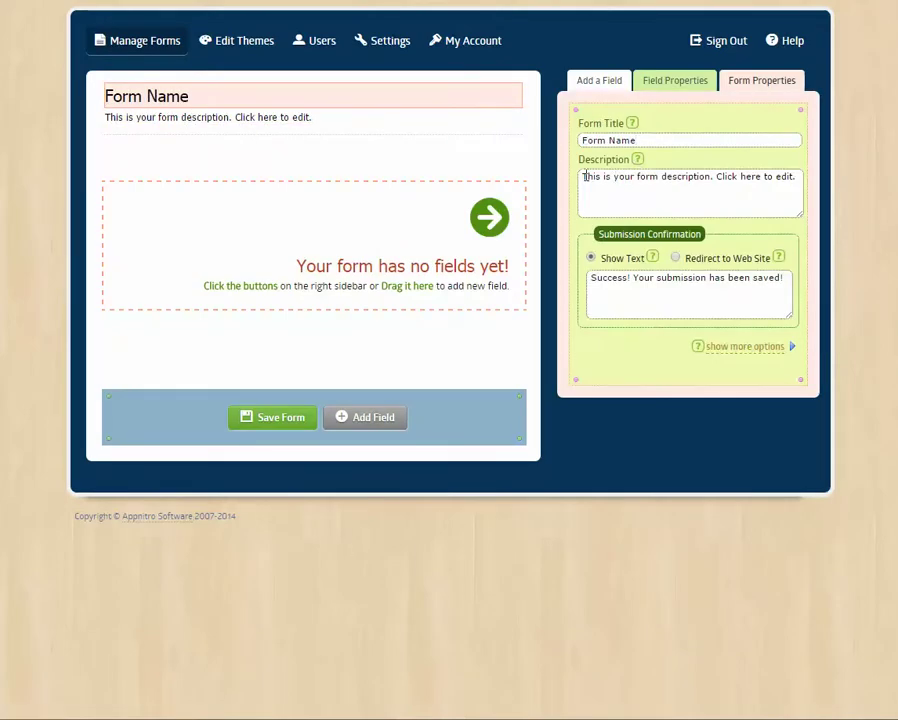
left_click_drag(585, 176, 814, 196)
type("No")
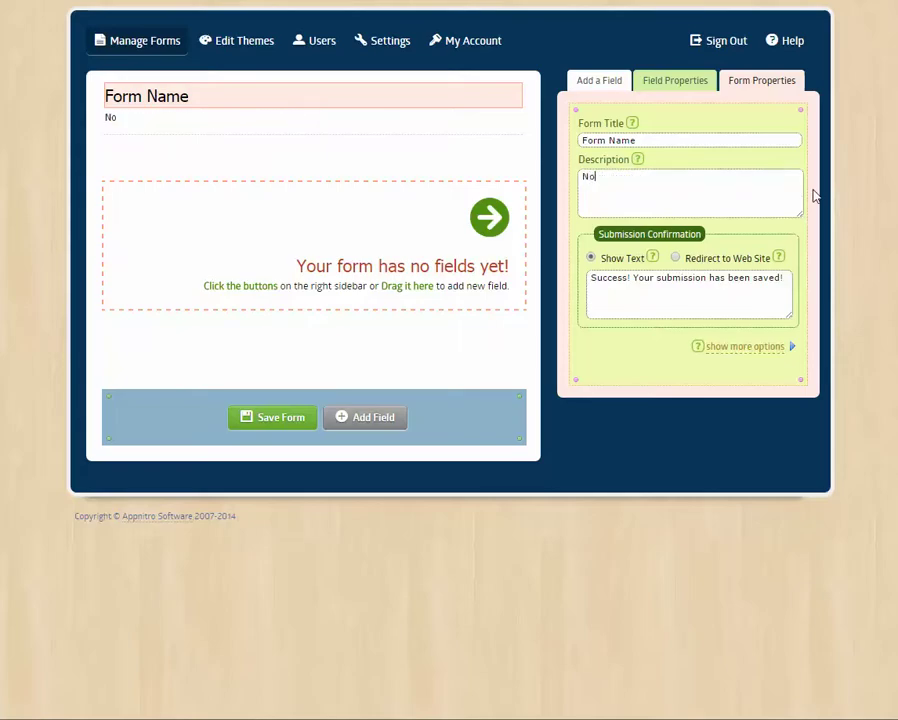
type("v 23, 2015")
- Add Name, Email, Phone and Drop Down fields to the form in that order
left_click(598, 80)
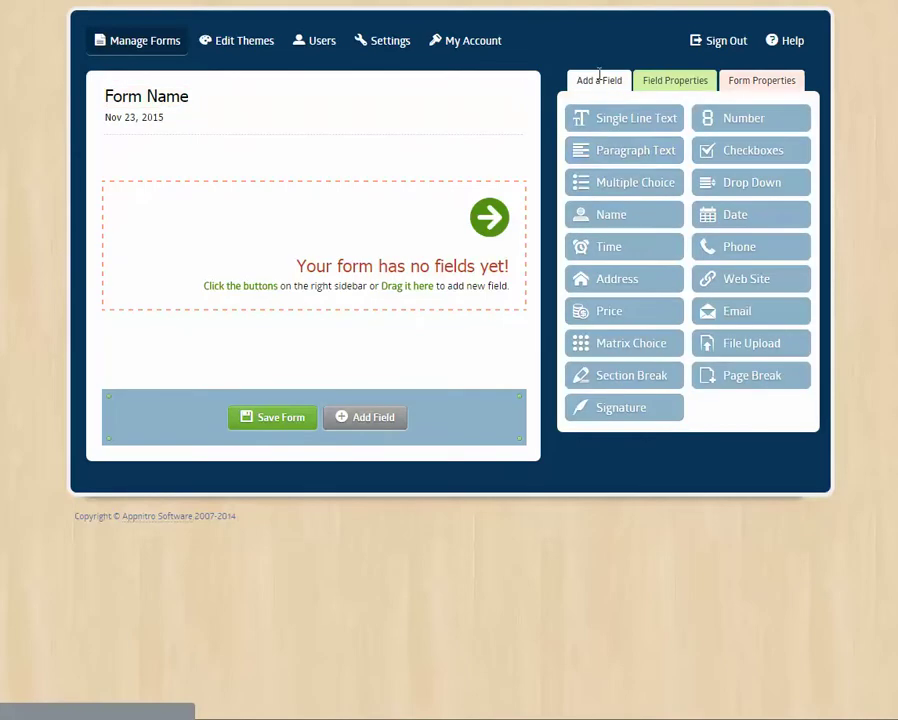
left_click(562, 205)
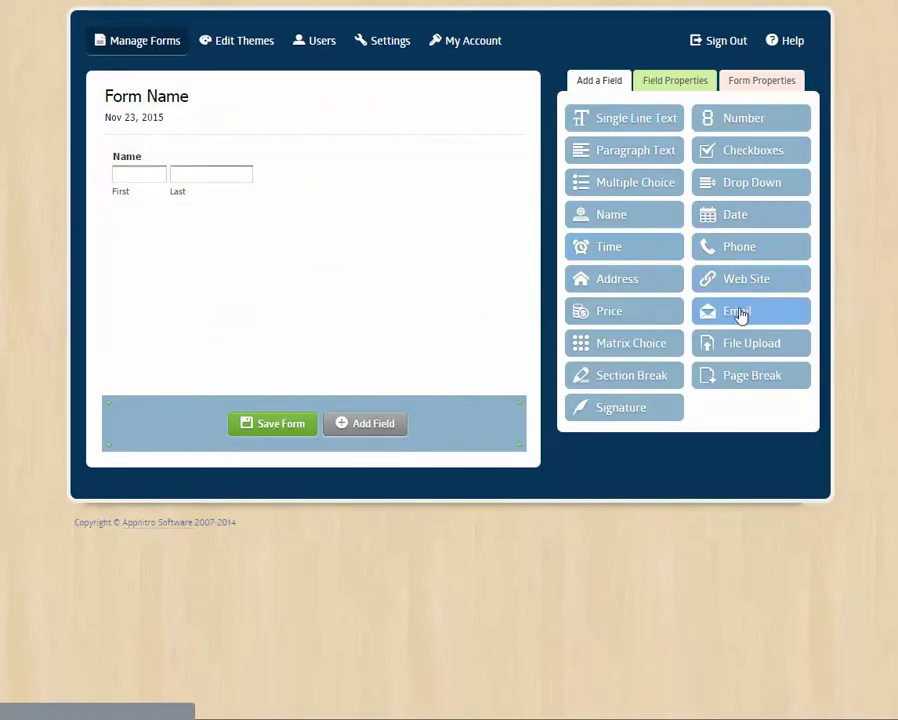
left_click_drag(587, 280, 248, 238)
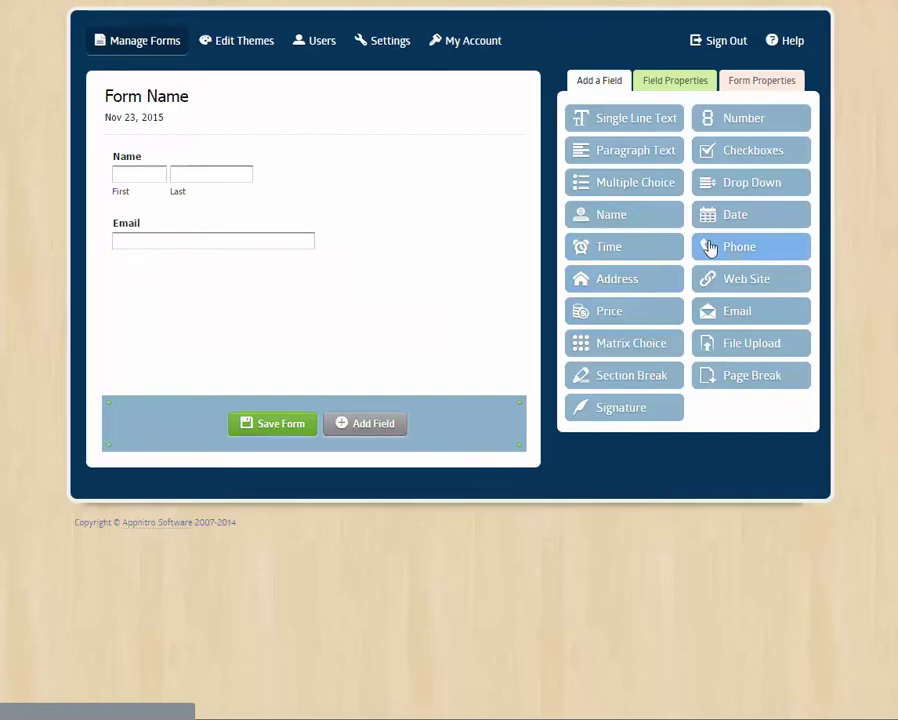
left_click_drag(736, 254, 300, 300)
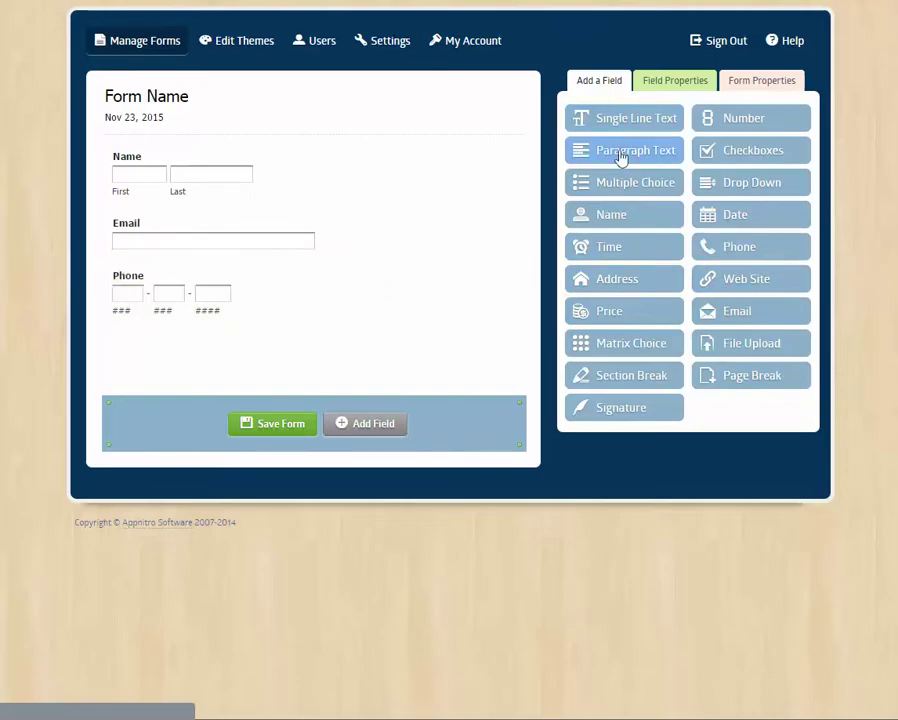
left_click_drag(724, 187, 150, 357)
- Label the drop-down 'Number of Guests' and set its choices to 1, 2, 3, plus a fourth
left_click(193, 357)
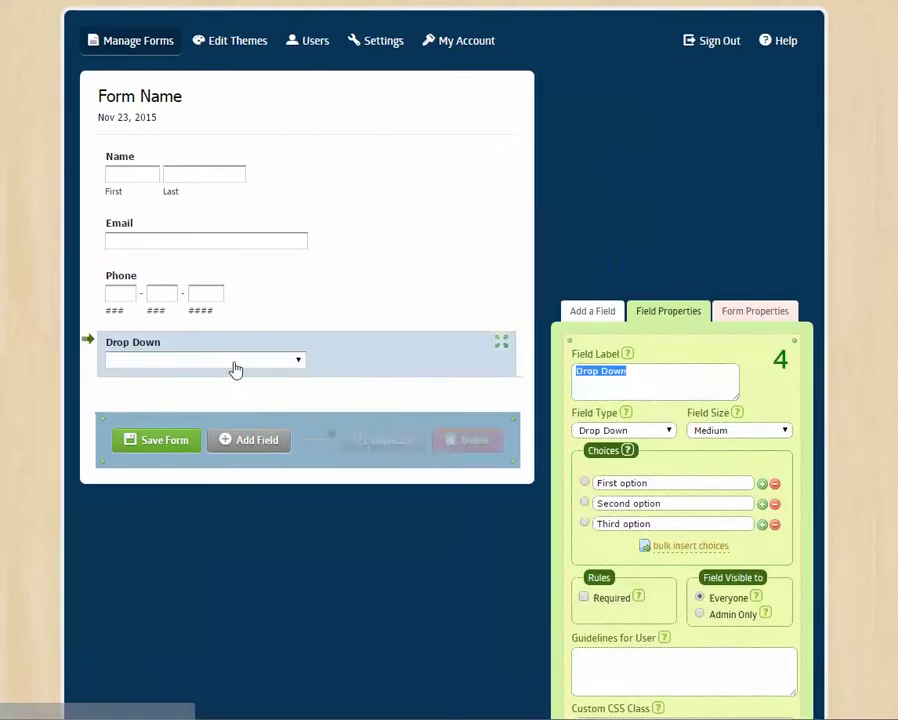
type("N")
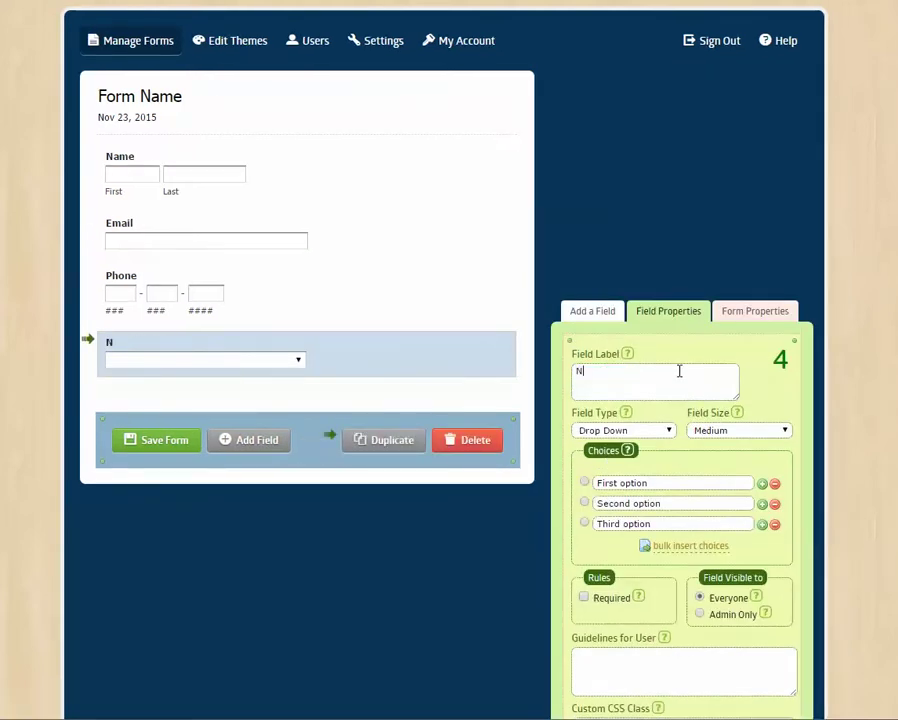
type("umber of Guests")
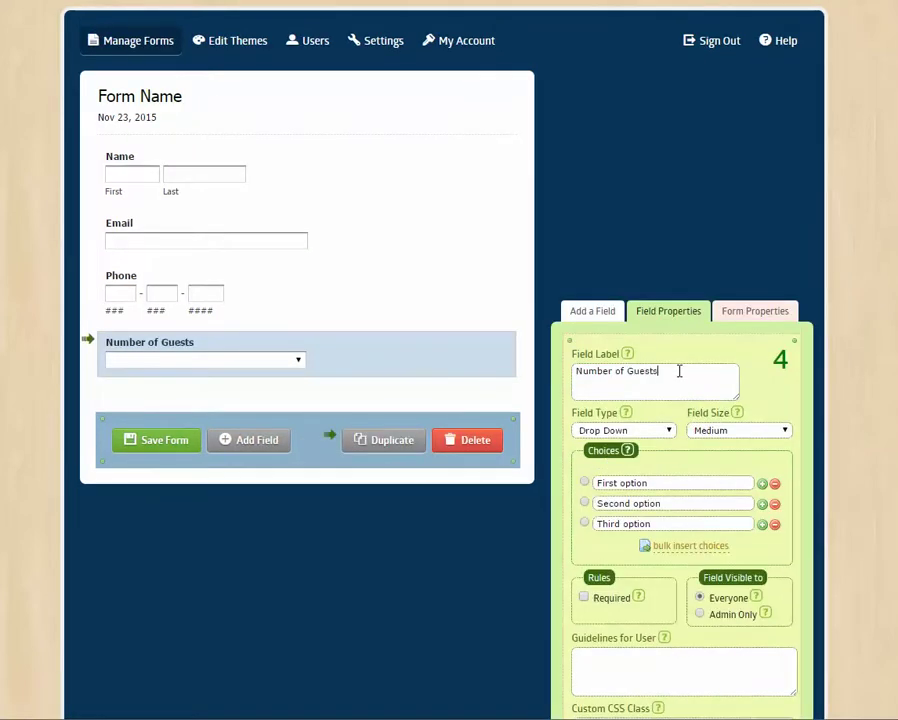
scroll(680, 375, "down", 2)
left_click(682, 366)
type("1")
left_click(714, 387)
type("2")
left_click(666, 405)
type("3")
left_click(764, 409)
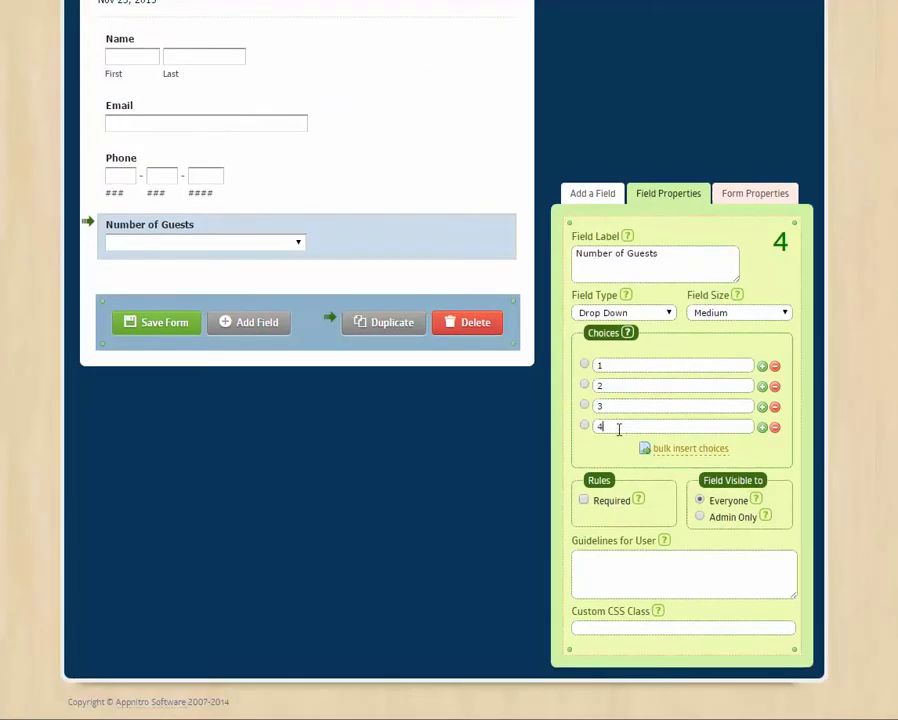
- Enter 4 as the fourth guest choice and add a Paragraph Text field below the drop-down
type("4")
left_click(350, 180)
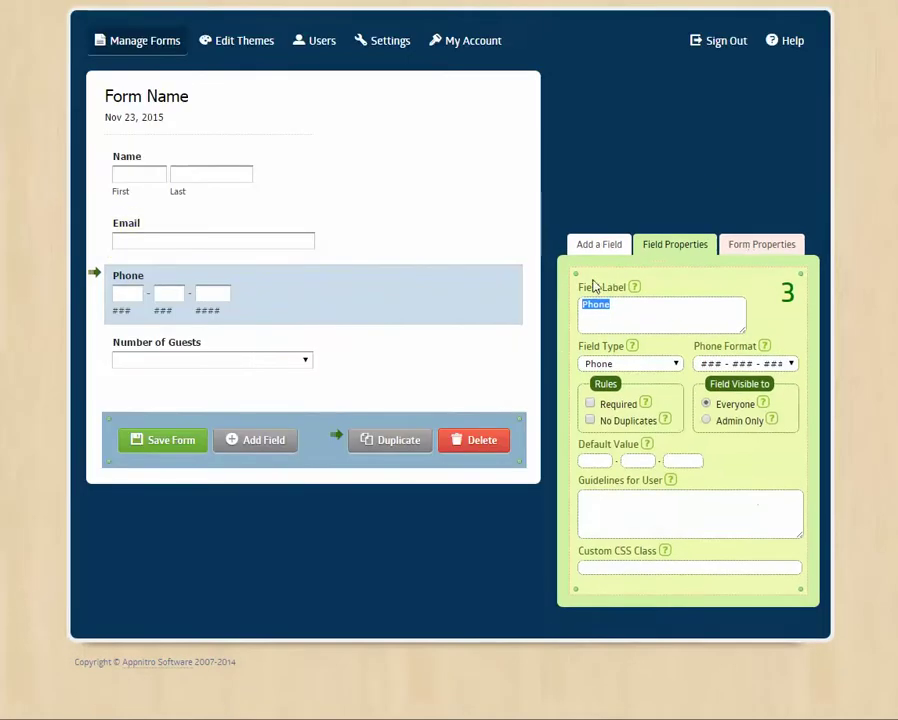
left_click(600, 245)
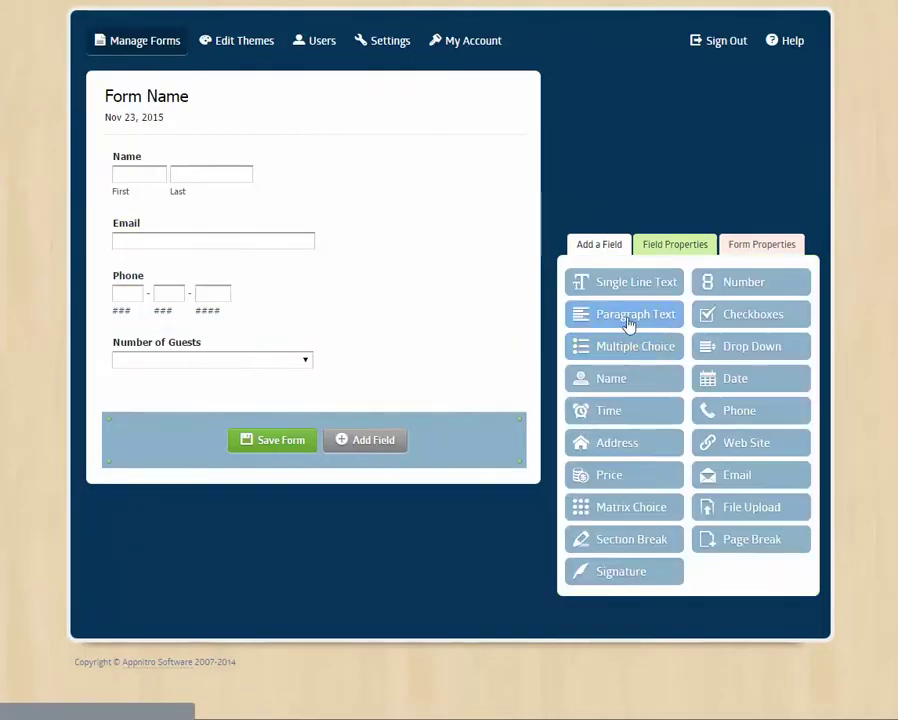
left_click_drag(630, 322, 297, 429)
- Label the paragraph field 'Names of Guests' and set its field size to Small
left_click(136, 394)
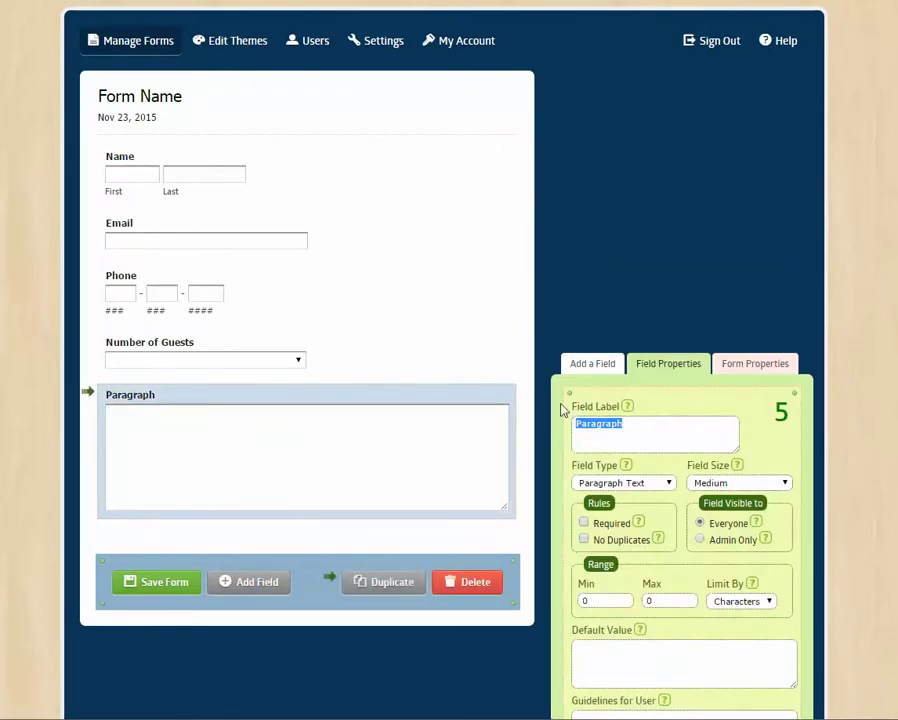
type("Names of Guests")
scroll(566, 406, "down", 1)
left_click(705, 462)
left_click(706, 477)
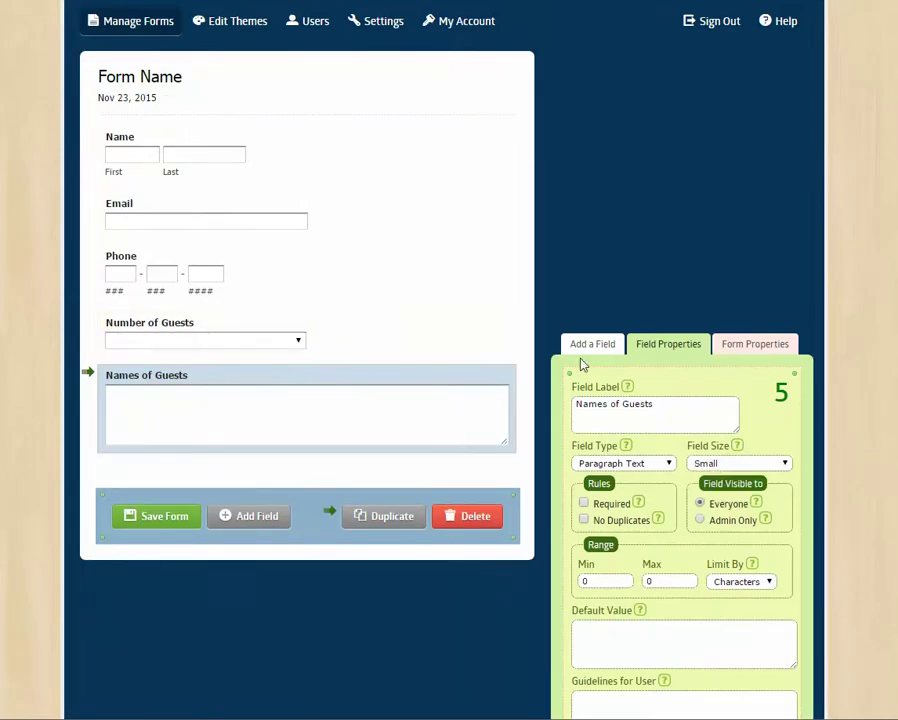
left_click(351, 150)
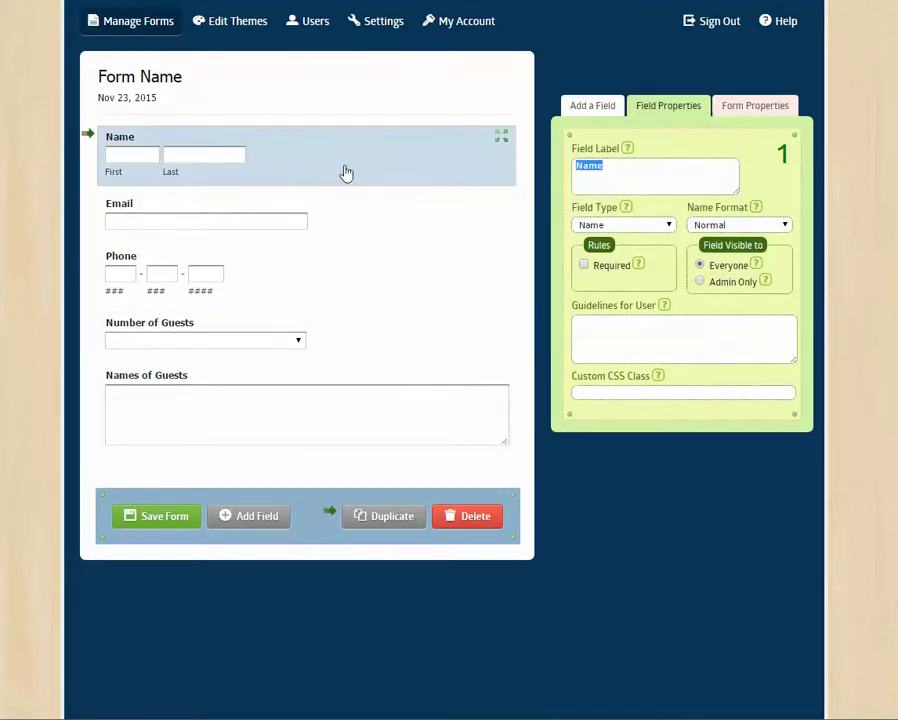
left_click(736, 226)
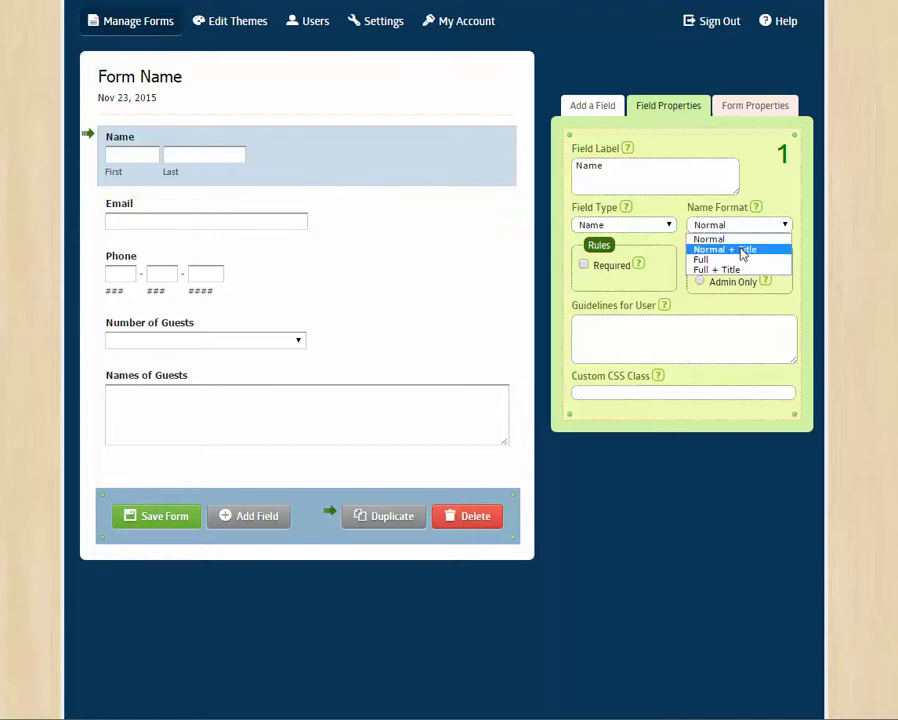
left_click(738, 259)
left_click(749, 227)
left_click(749, 240)
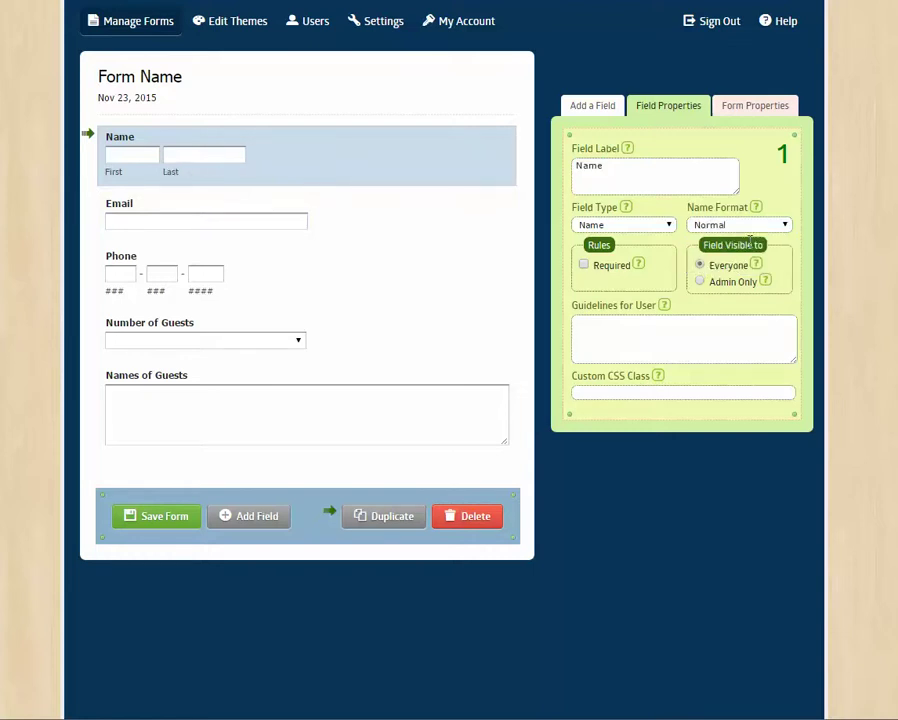
left_click(592, 106)
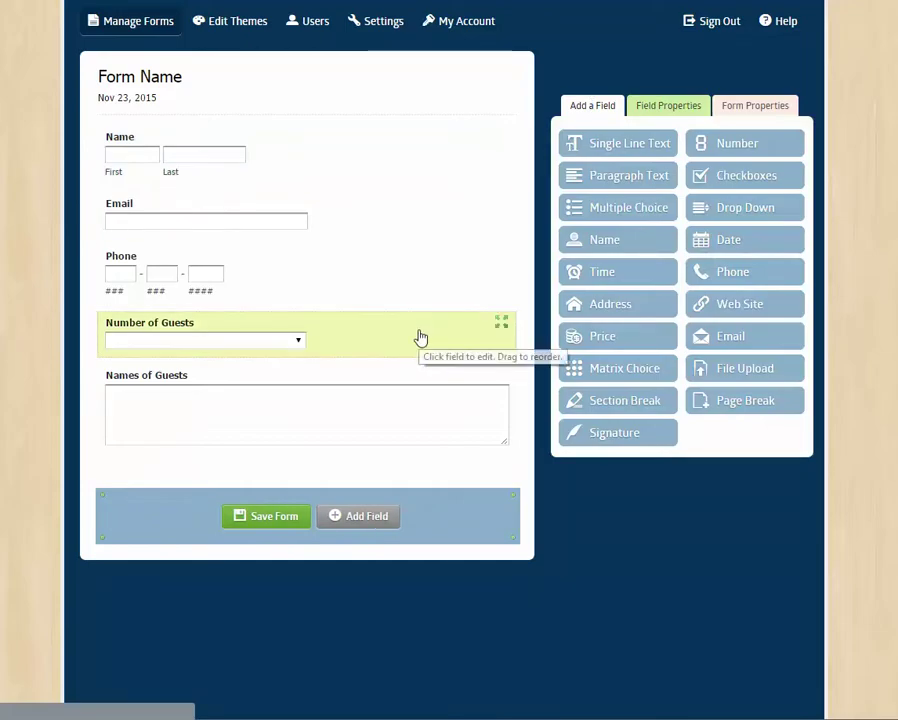
left_click_drag(617, 400, 264, 330)
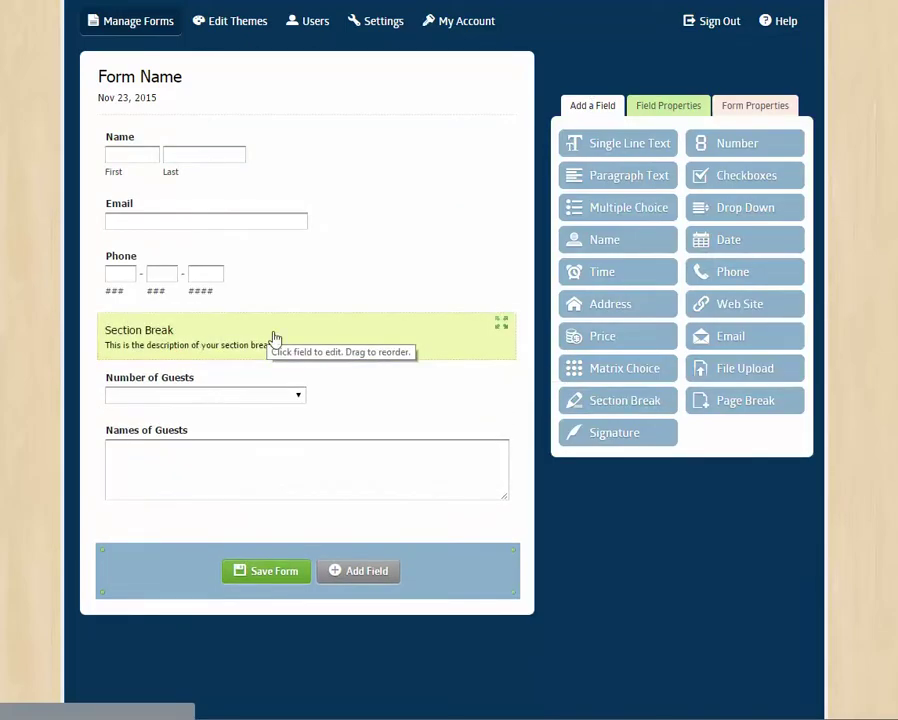
left_click(437, 351)
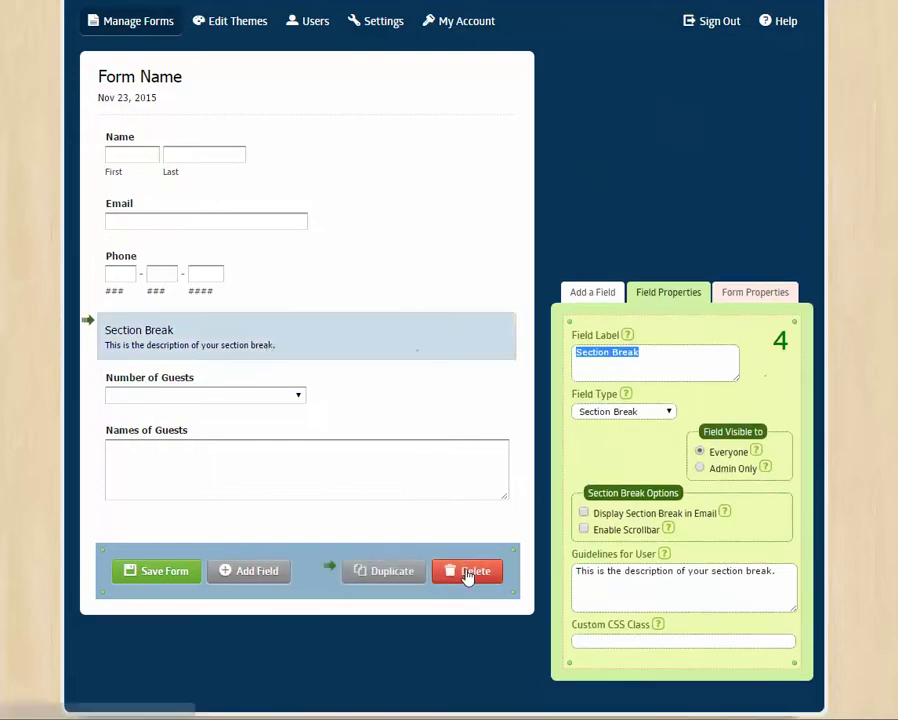
left_click(468, 568)
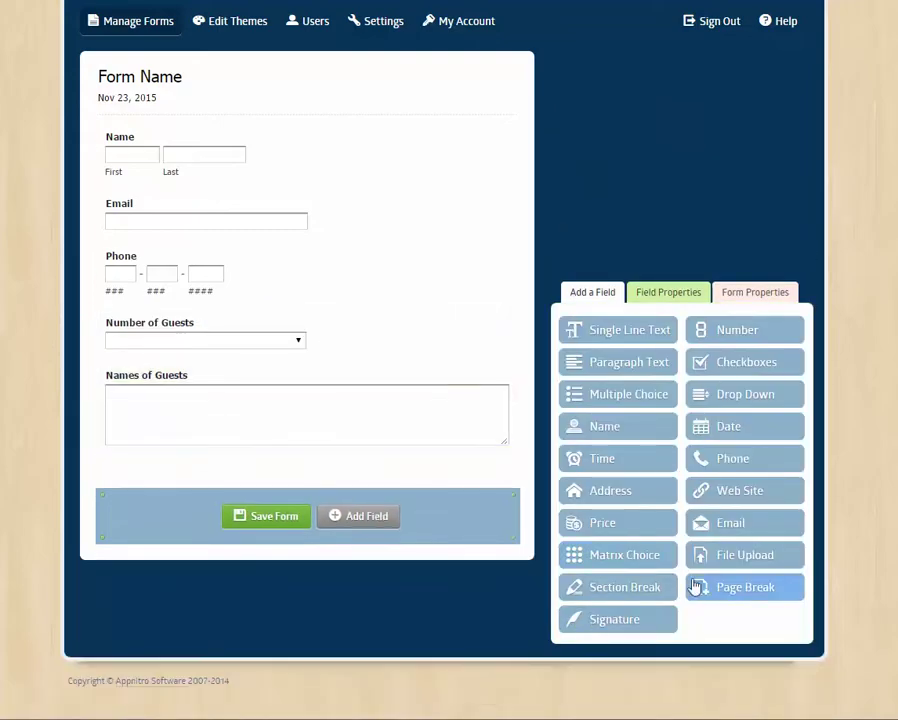
- Insert a page break after Phone and title the pages 'Family Info' and 'Student Info'
left_click_drag(722, 592, 284, 347)
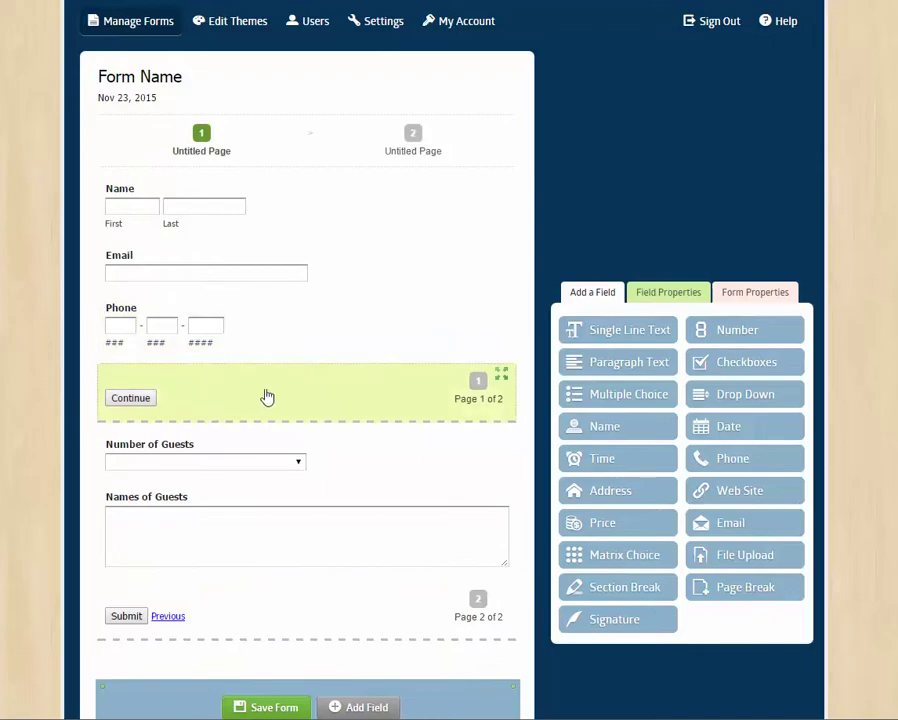
left_click(264, 395)
left_click(248, 160)
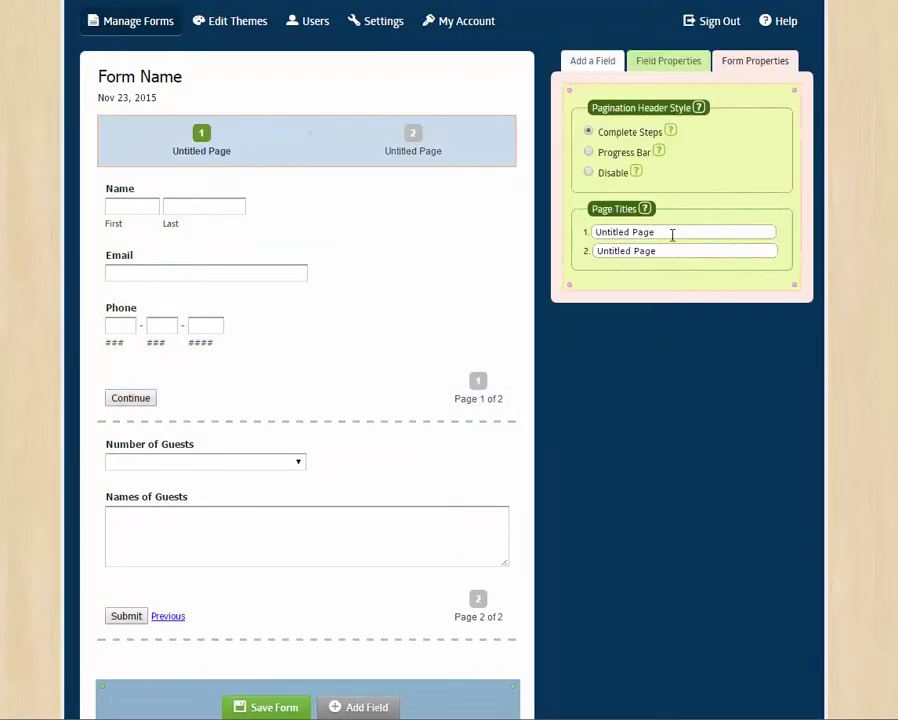
left_click_drag(672, 232, 524, 242)
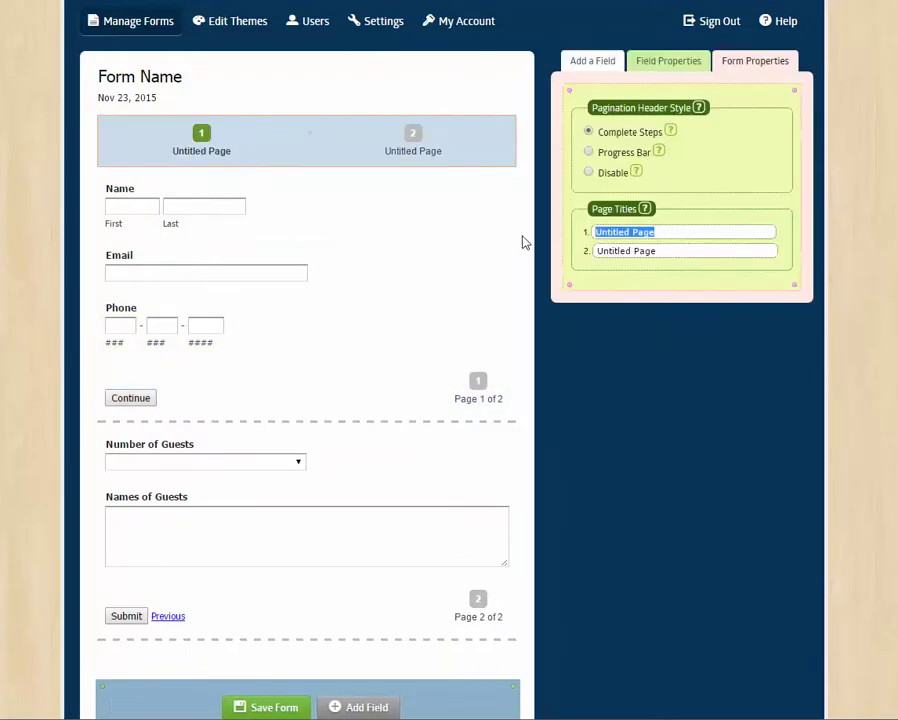
type("Family Info")
key("Tab")
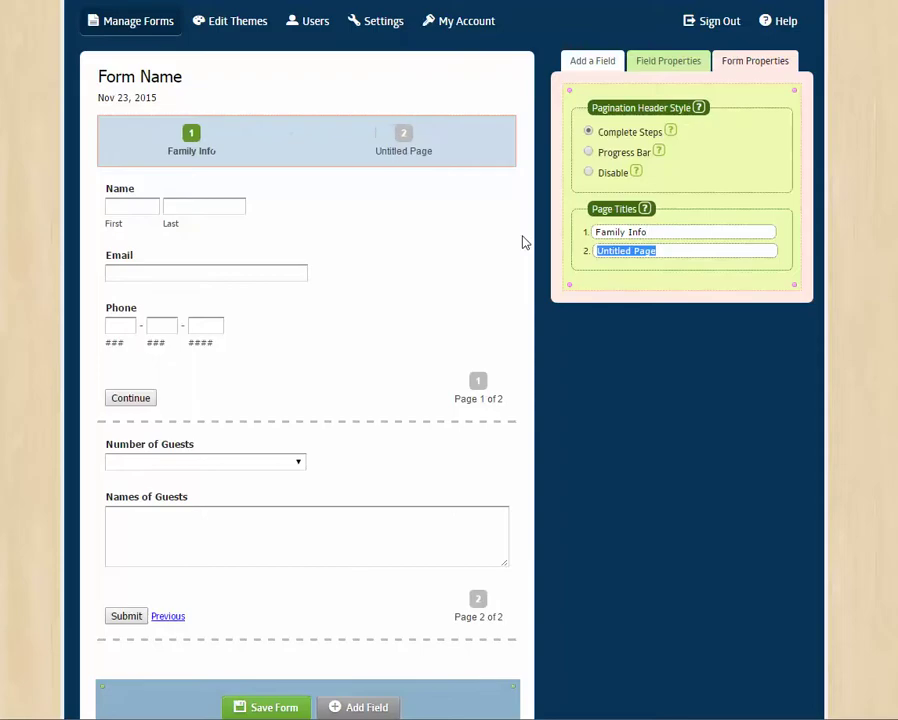
type("Student Info")
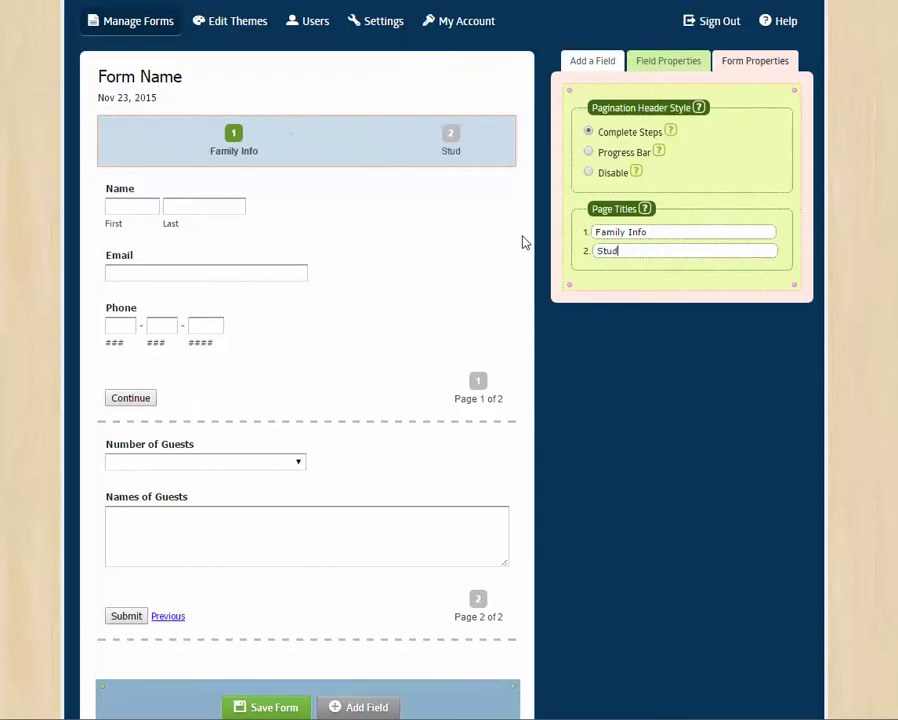
- In Form Properties' advanced options, turn Save and Resume Later on and back off
left_click(588, 66)
left_click(742, 64)
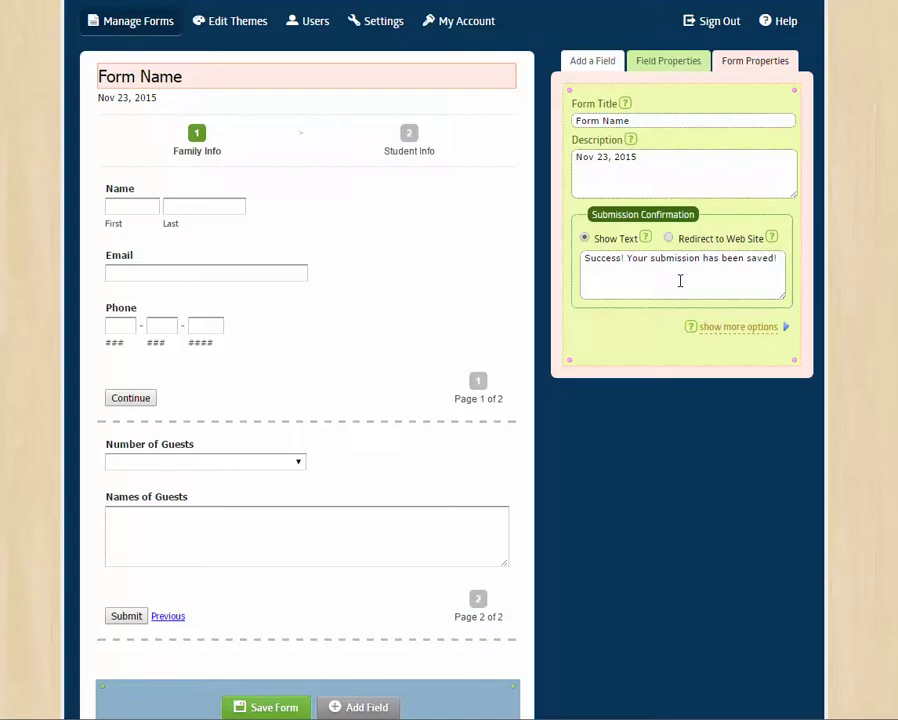
left_click(726, 328)
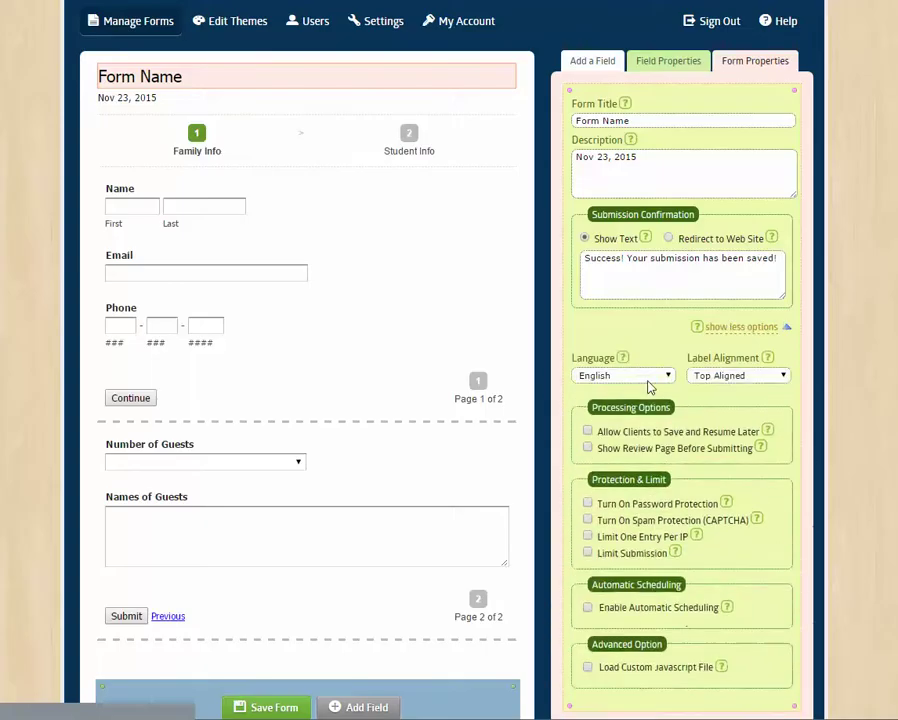
scroll(679, 398, "down", 1)
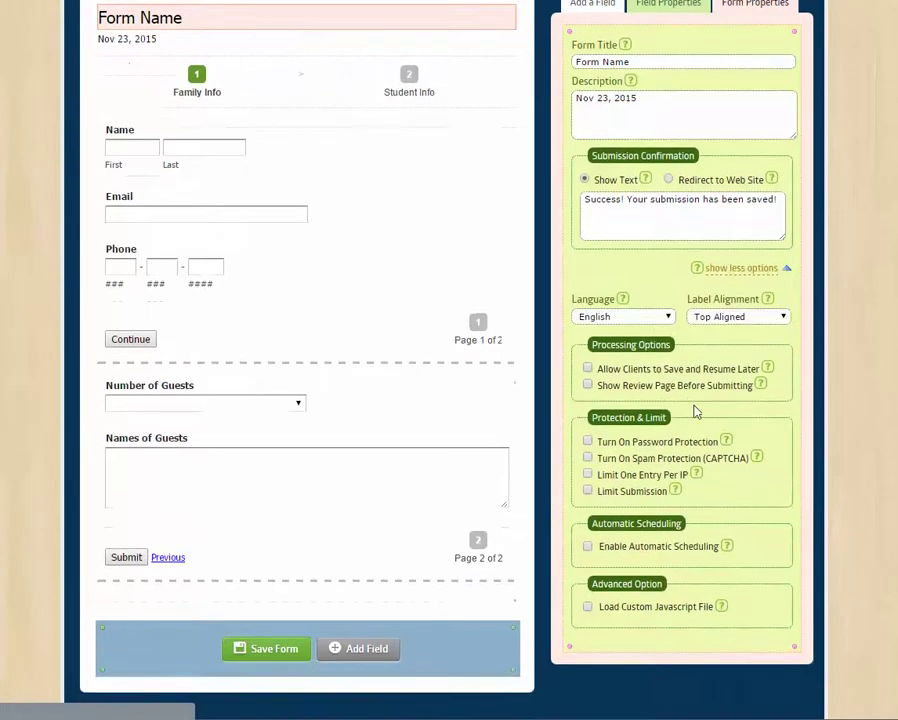
left_click(587, 368)
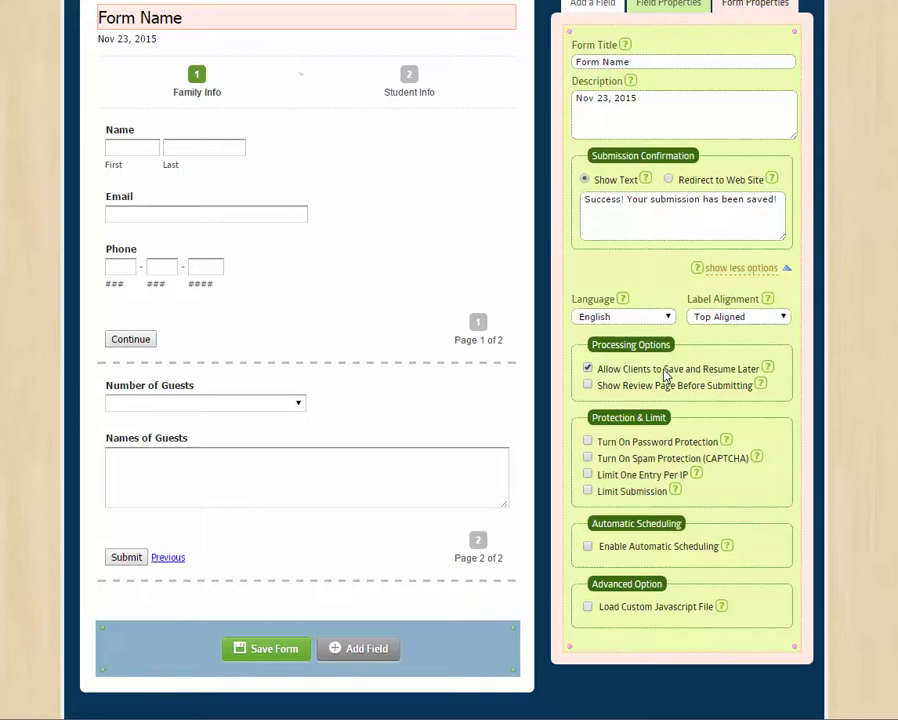
left_click(588, 385)
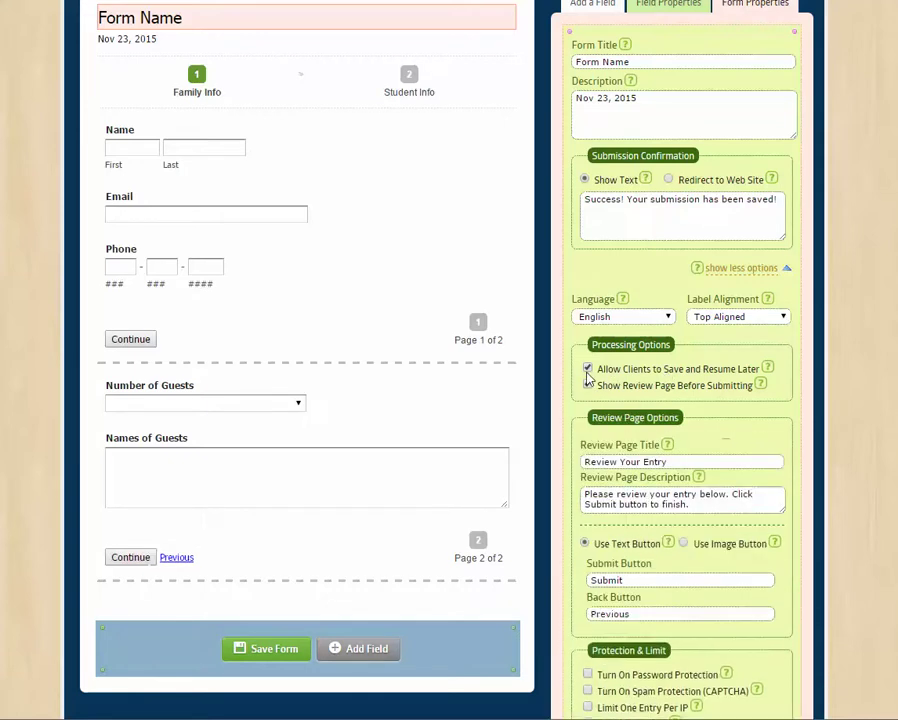
left_click(588, 368)
- Leave Show Review Page and Enable Automatic Scheduling unchecked after trying them on
scroll(668, 482, "down", 1)
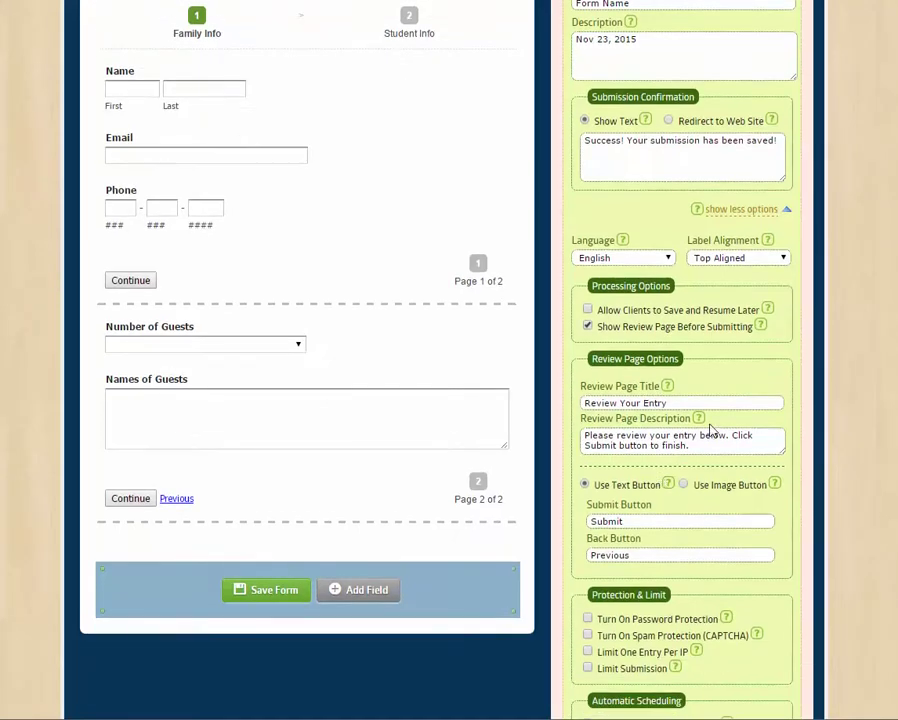
left_click(588, 326)
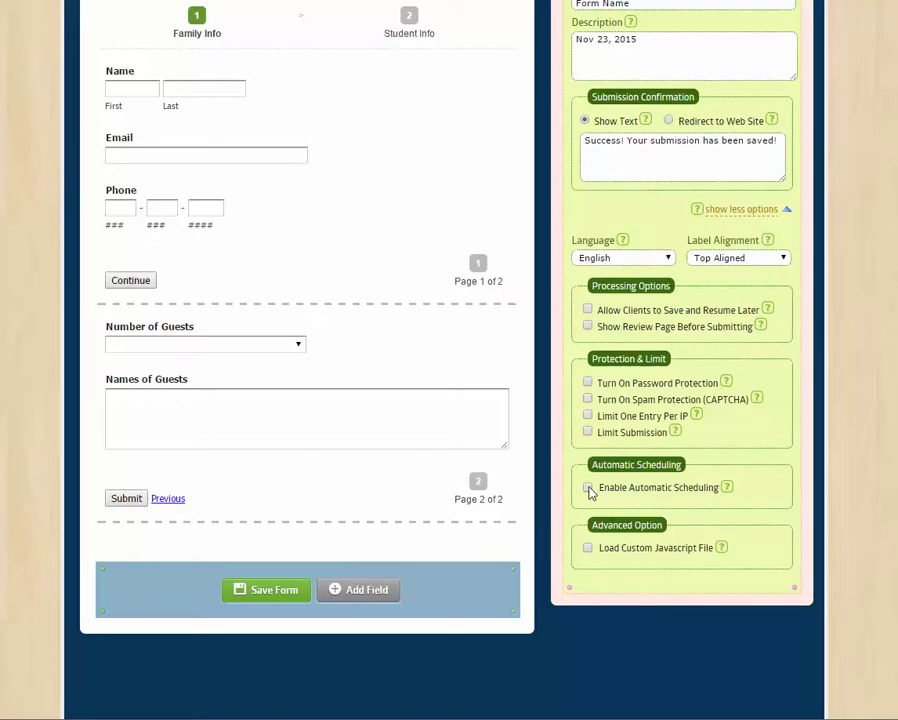
left_click(587, 488)
scroll(702, 514, "down", 1)
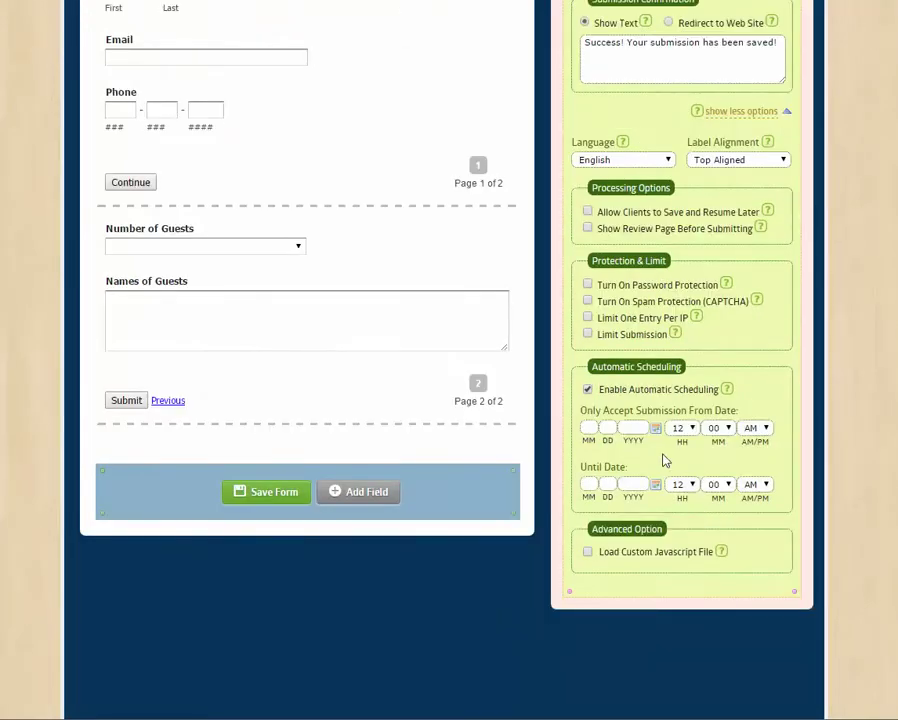
left_click(588, 390)
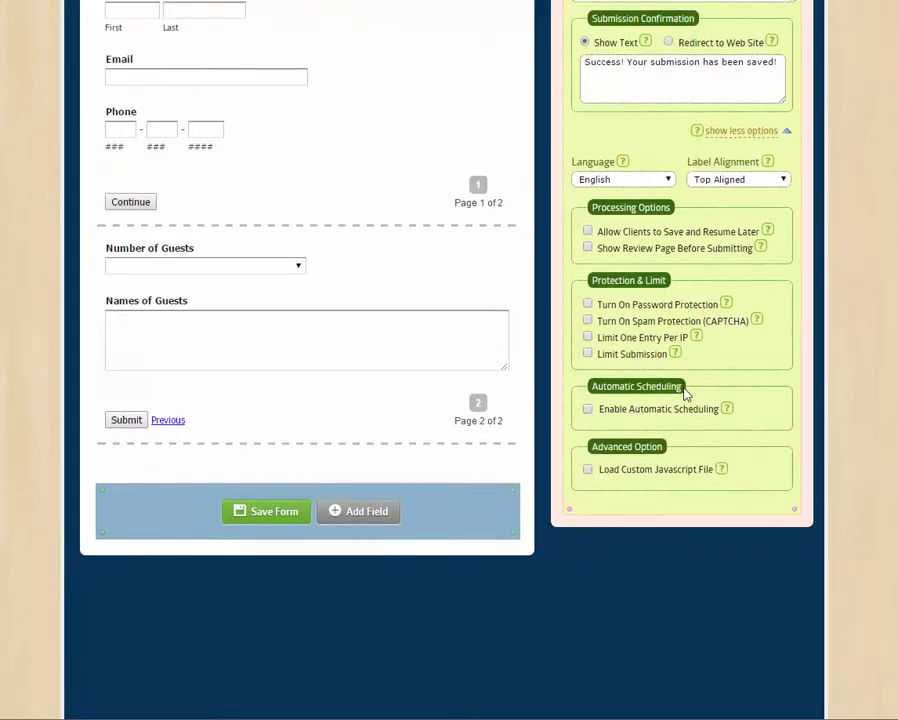
scroll(685, 393, "up", 3)
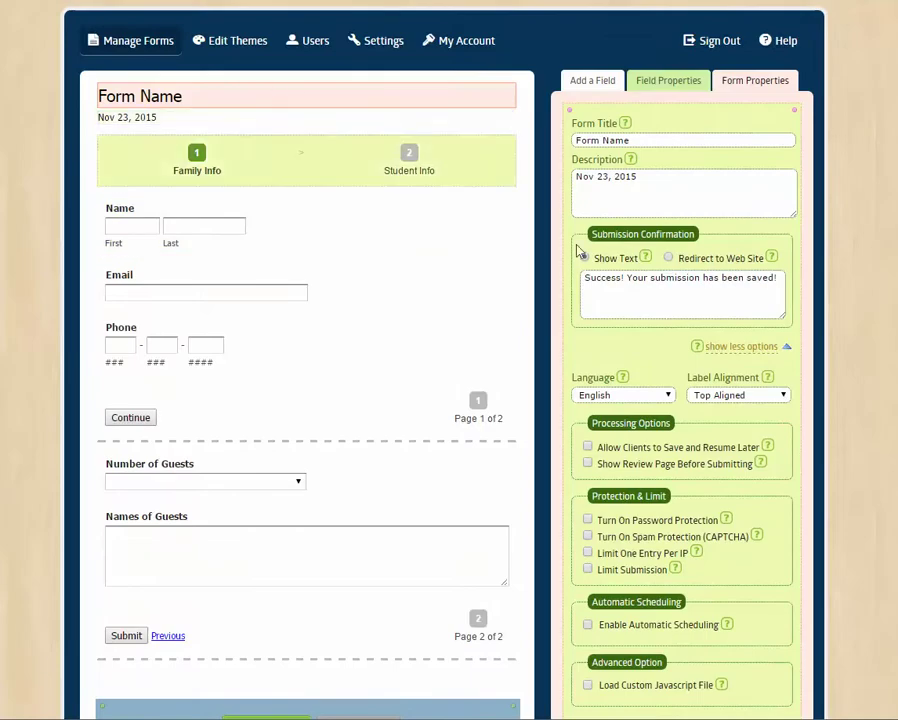
- Leave the unsaved form editor and return to the Manage Forms list
left_click(95, 38)
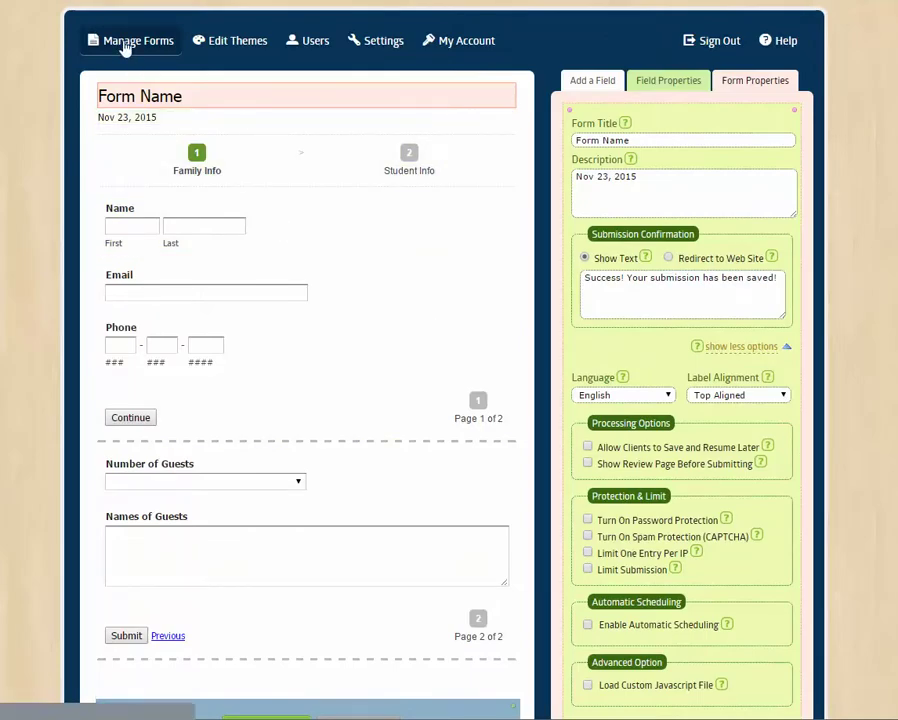
left_click(440, 69)
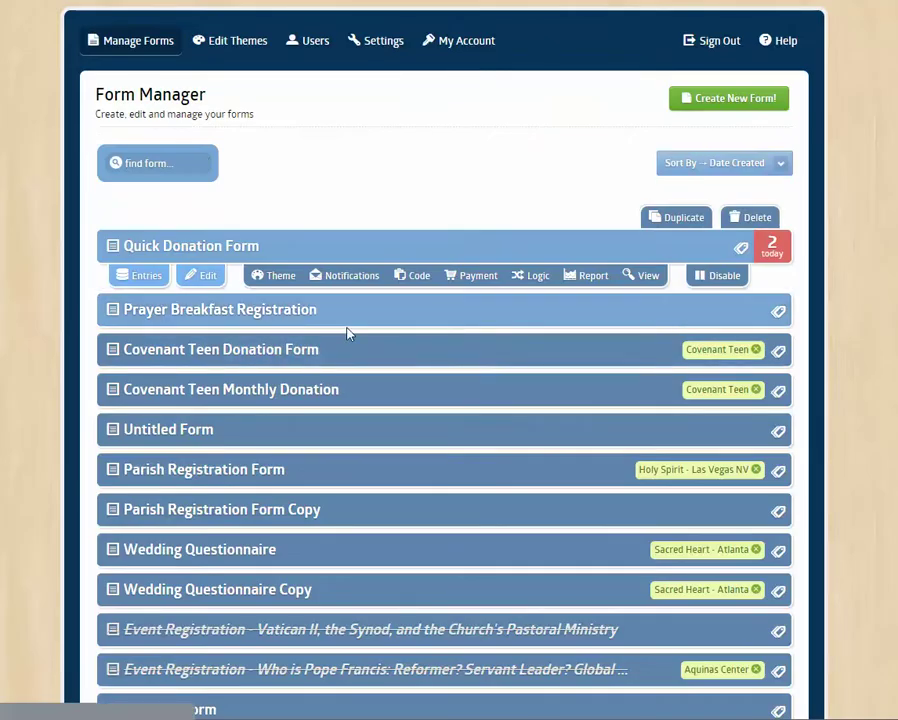
scroll(314, 344, "down", 3)
scroll(314, 344, "up", 2)
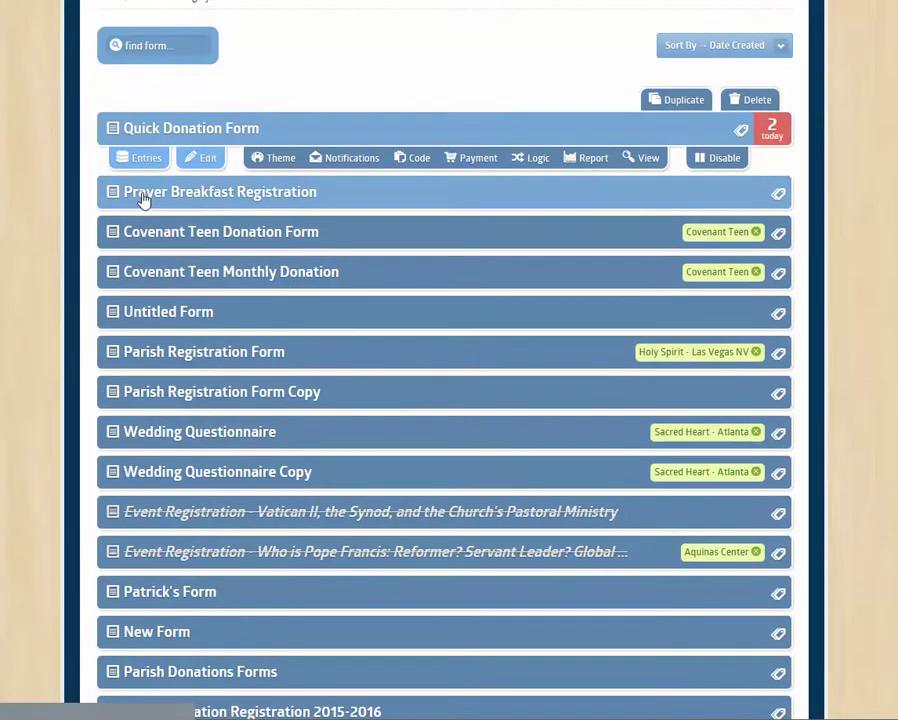
- Preview the Prayer Breakfast Registration form and check its Number of Guests choices
left_click(142, 197)
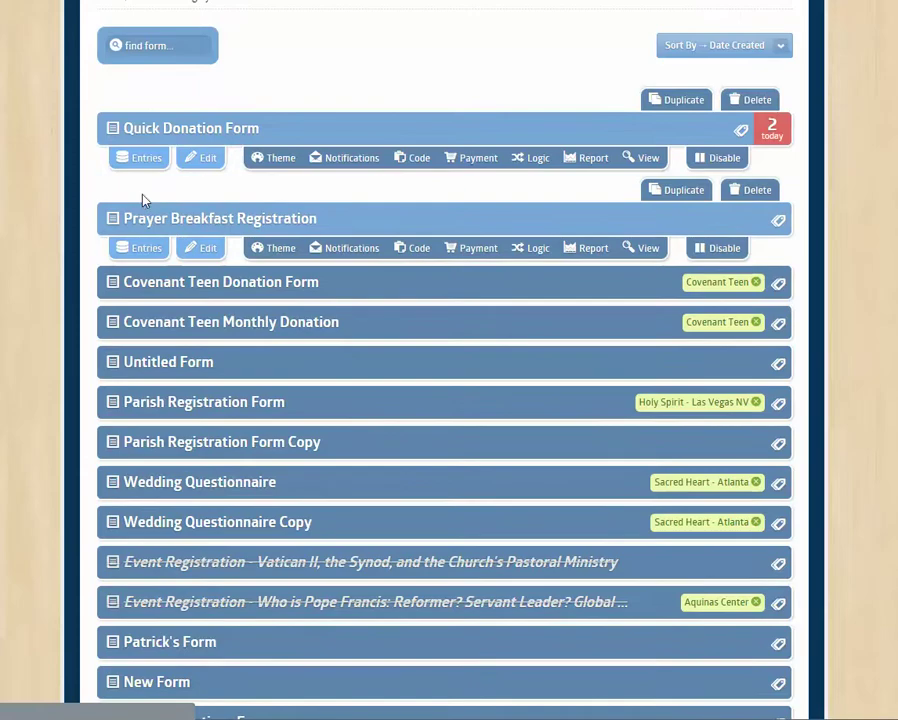
left_click(648, 251)
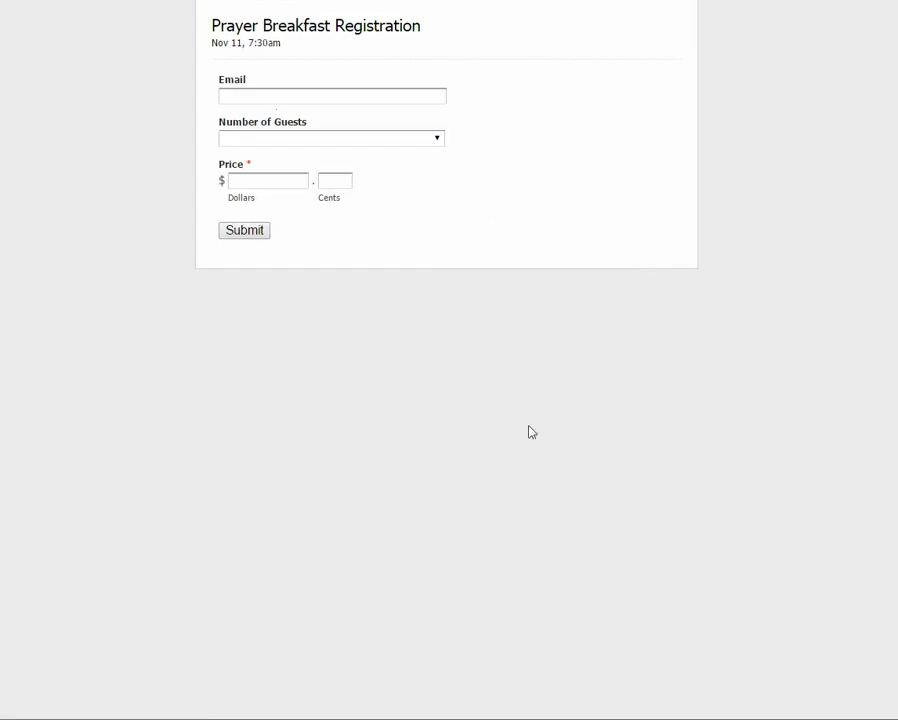
left_click(300, 137)
left_click(300, 137)
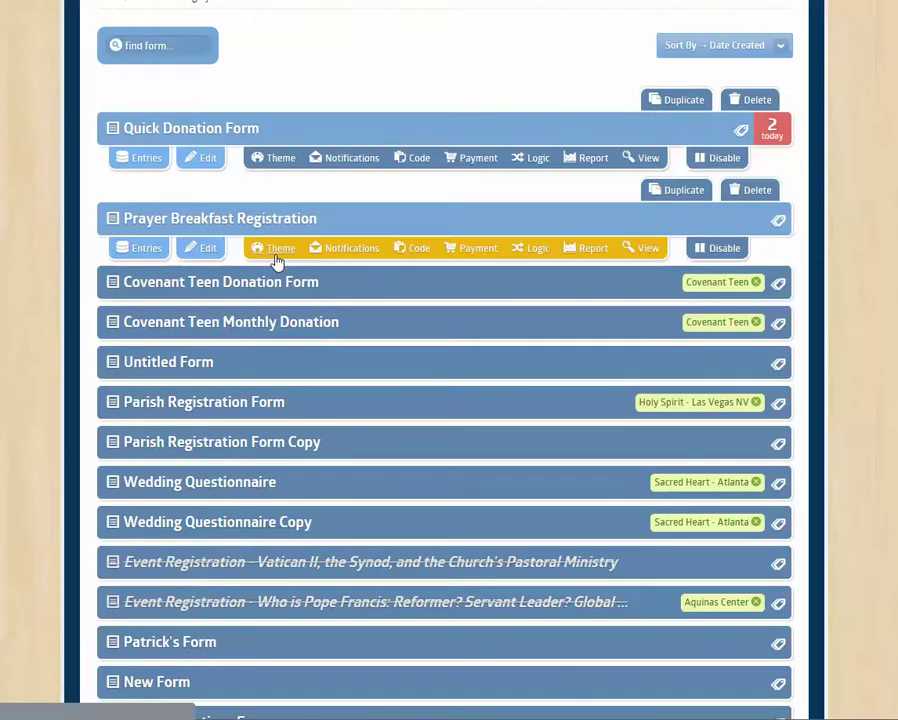
left_click(346, 250)
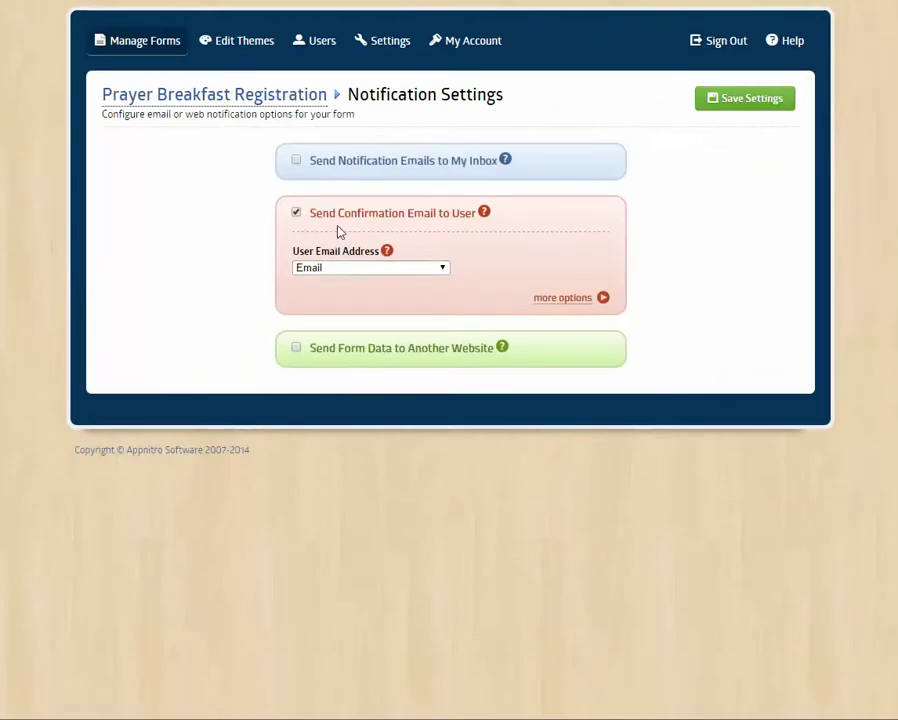
left_click(364, 166)
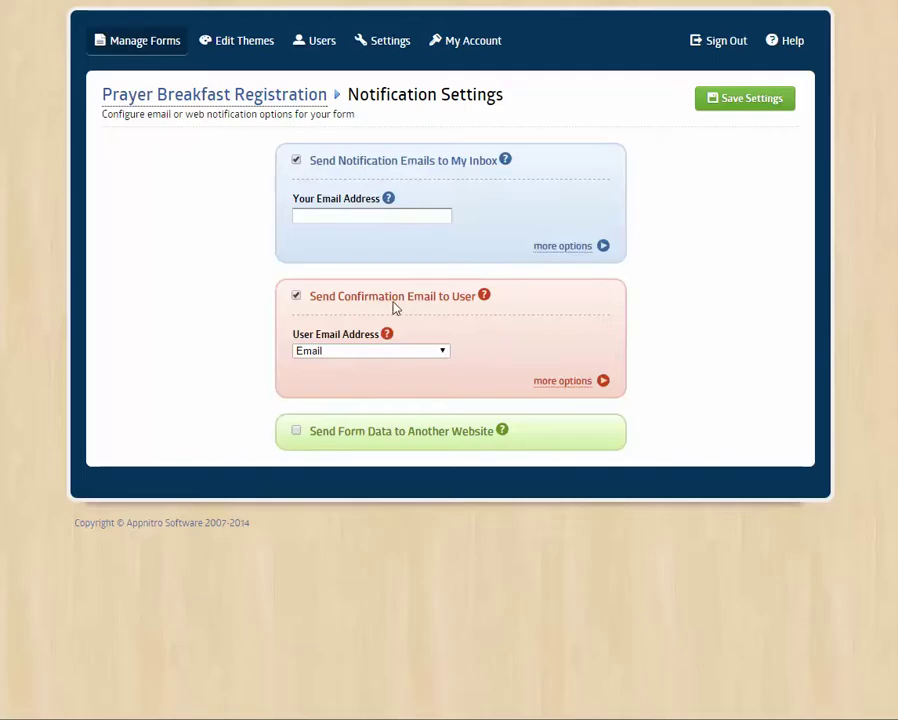
left_click(132, 42)
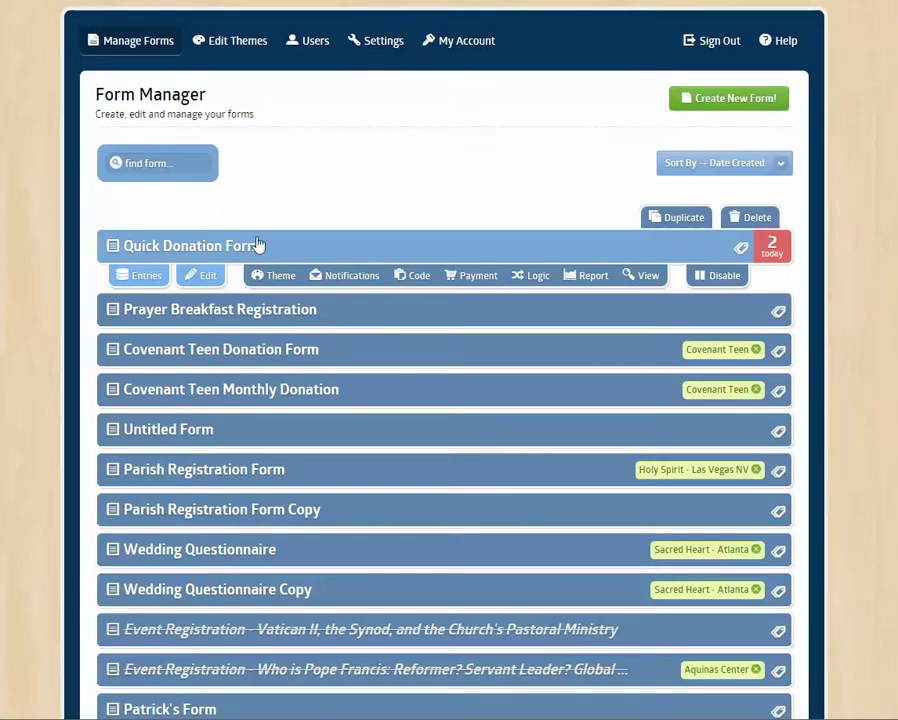
left_click(272, 312)
left_click(168, 246)
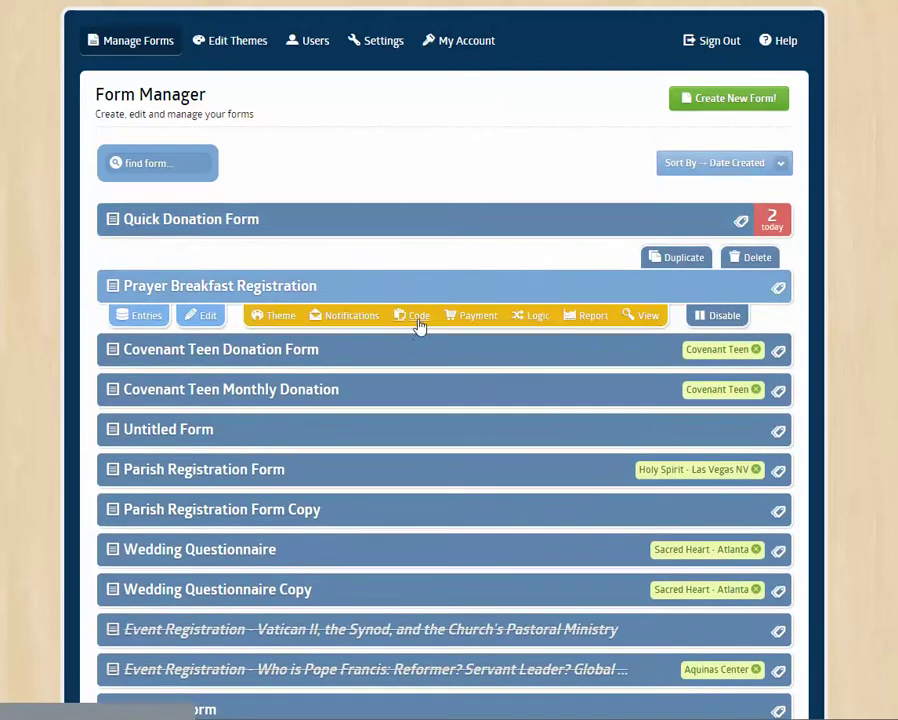
left_click(419, 318)
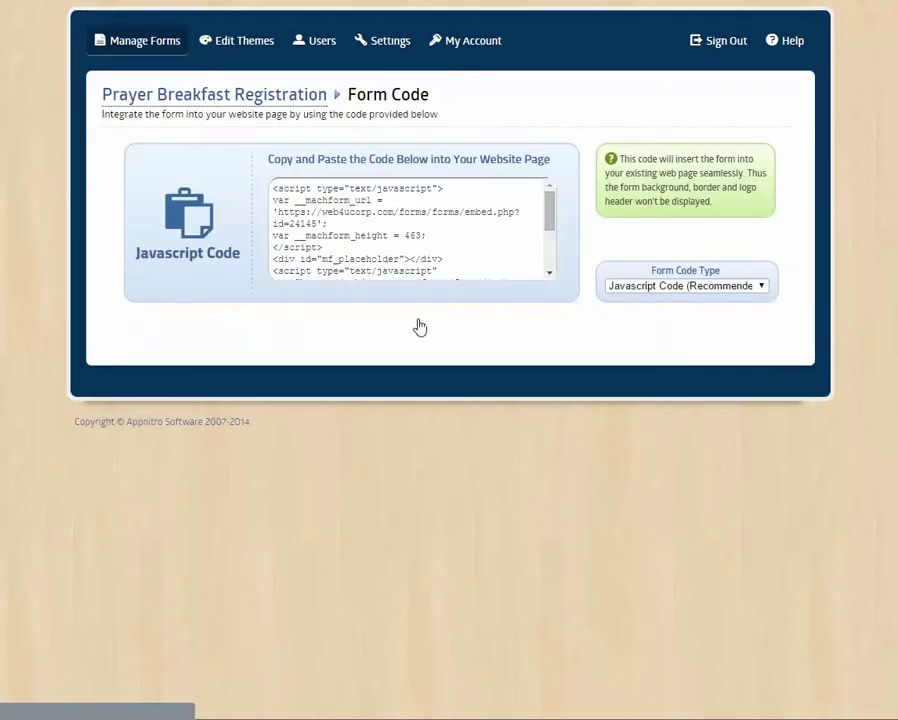
left_click(395, 233)
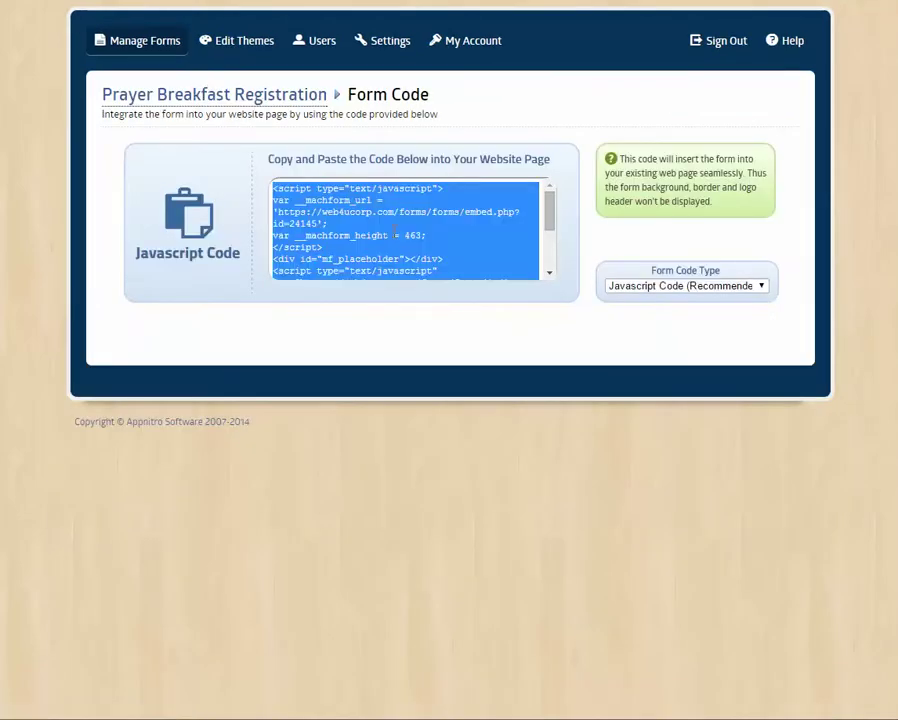
left_click(216, 96)
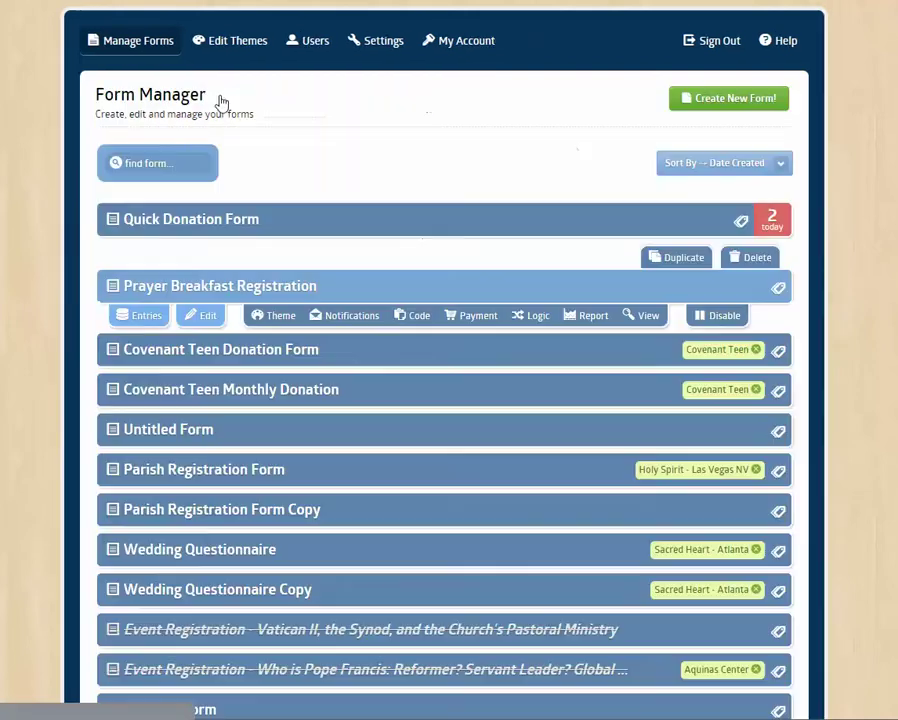
- Open the live Prayer Breakfast Registration form and copy its web address with Ctrl+C
left_click(646, 318)
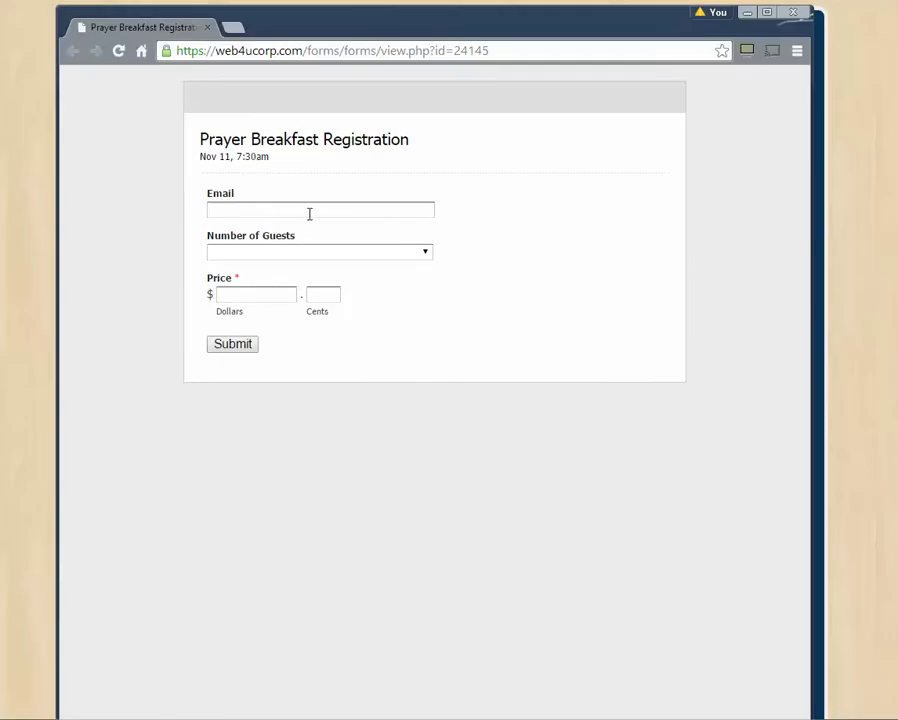
left_click(531, 51)
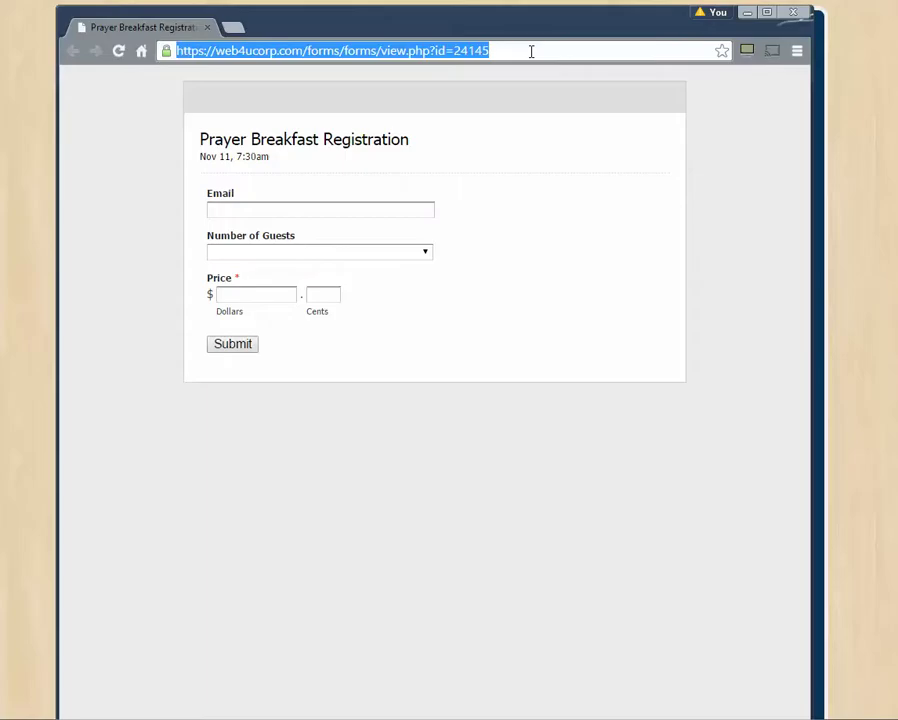
left_click(531, 51)
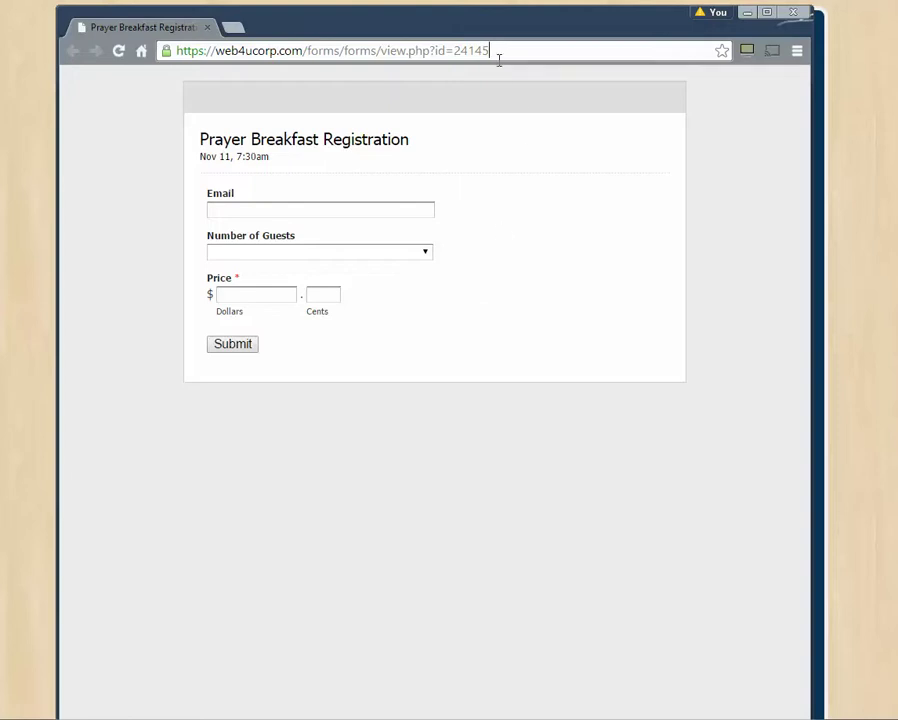
left_click_drag(498, 56, 155, 88)
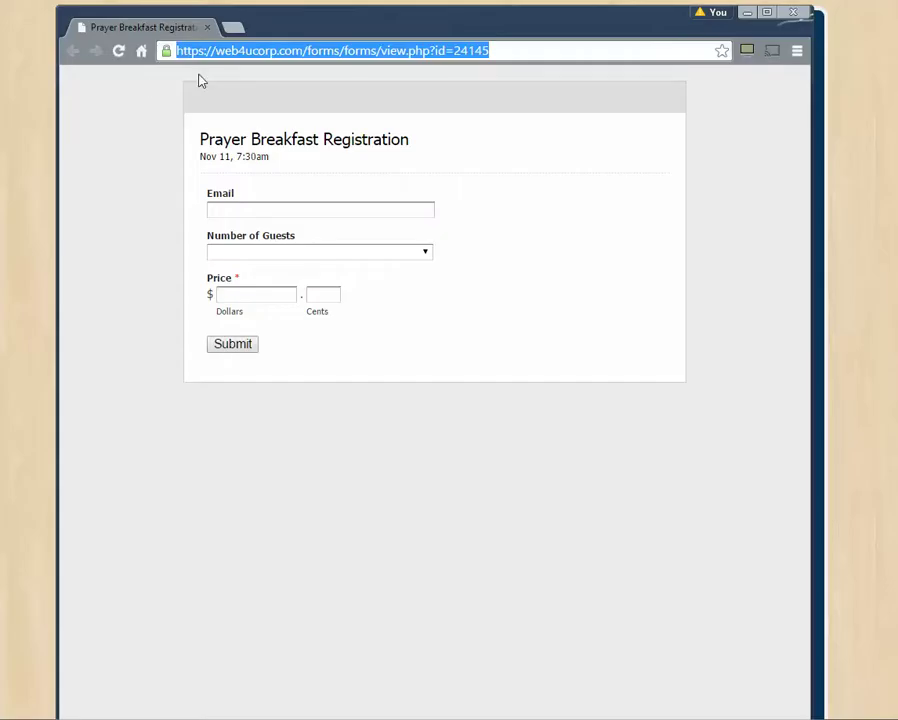
left_click(146, 90)
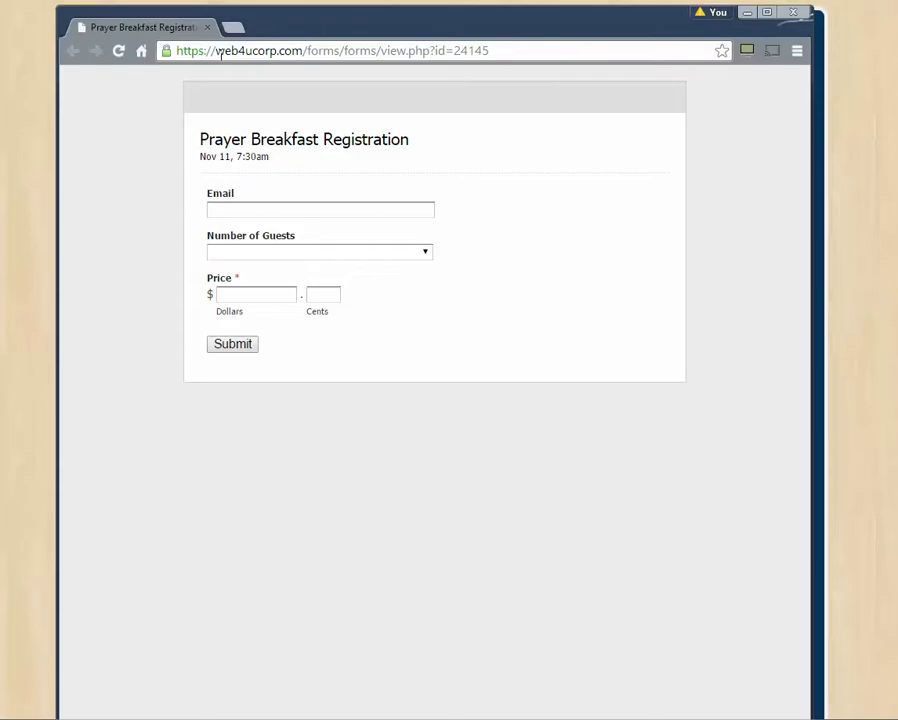
left_click(506, 48)
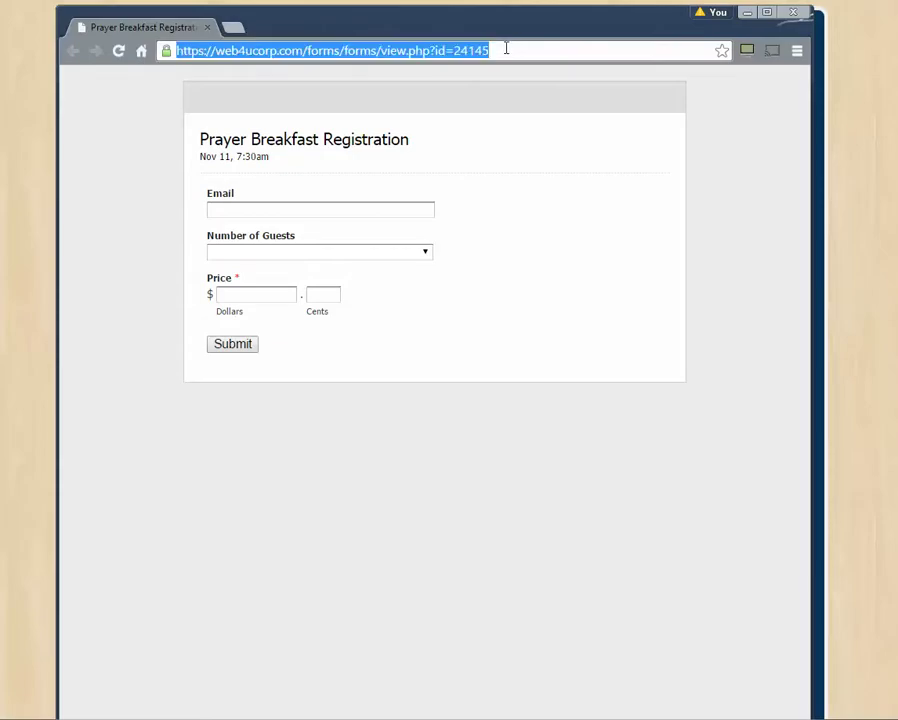
key("ctrl+c")
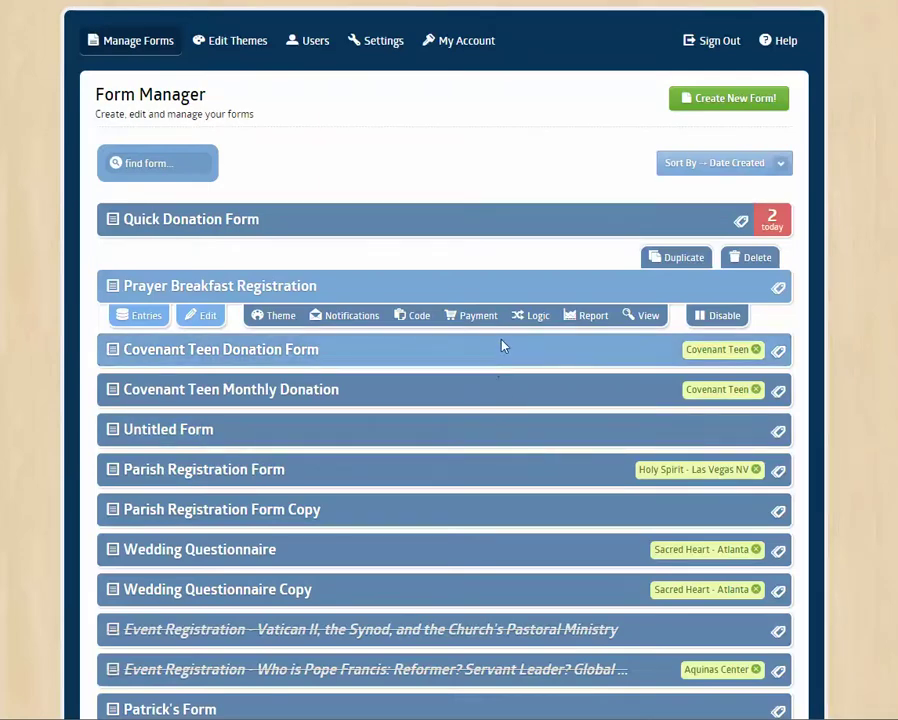
- Add a new report widget for Prayer Breakfast Registration, trying Donut then Bar Chart types
left_click(587, 316)
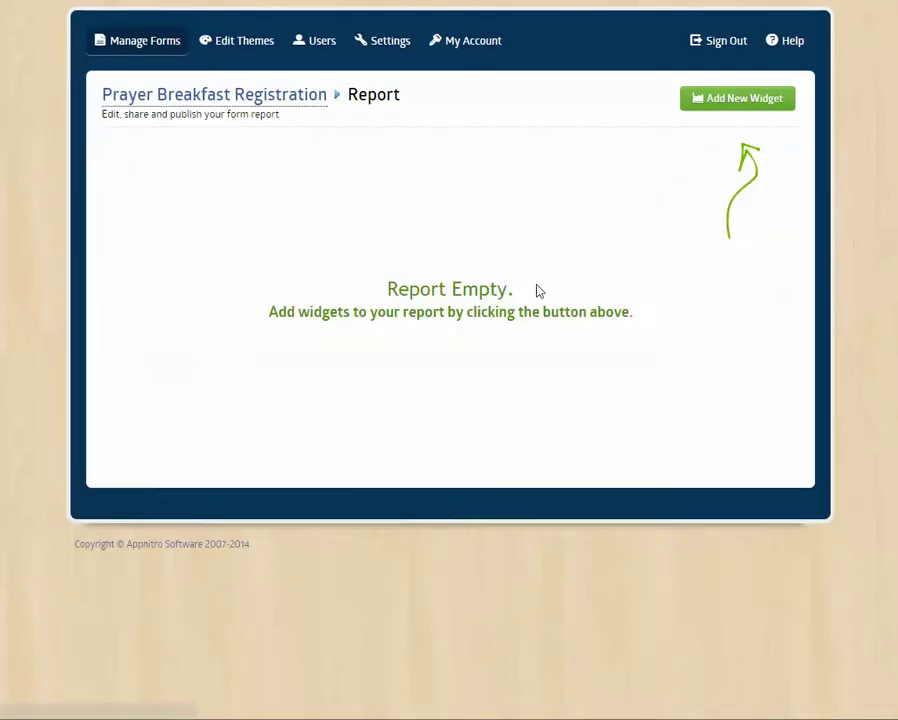
left_click(702, 102)
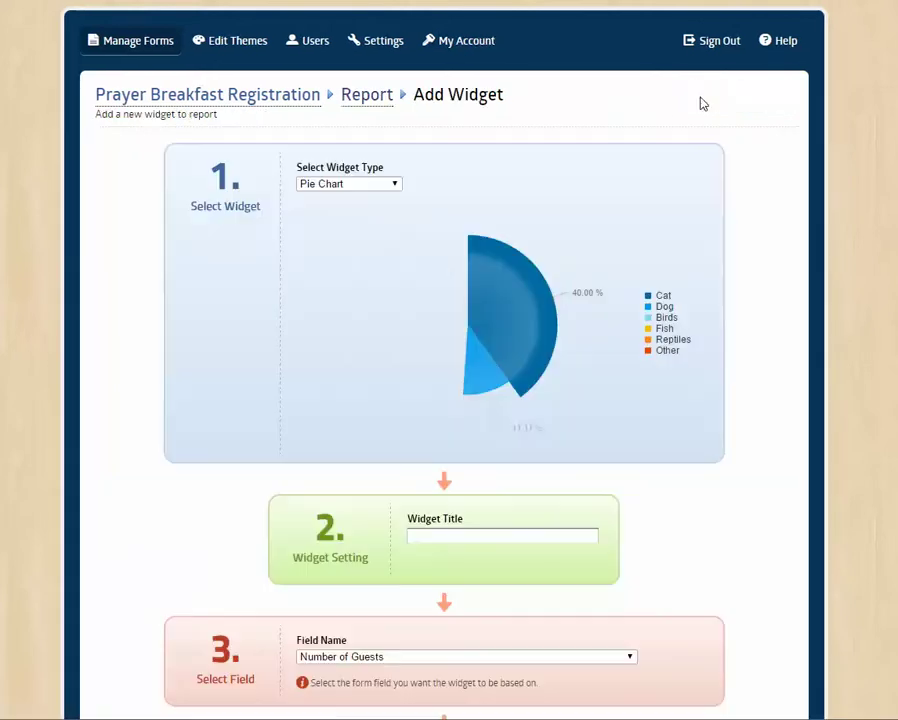
left_click(349, 184)
left_click(366, 212)
left_click(368, 185)
left_click(360, 221)
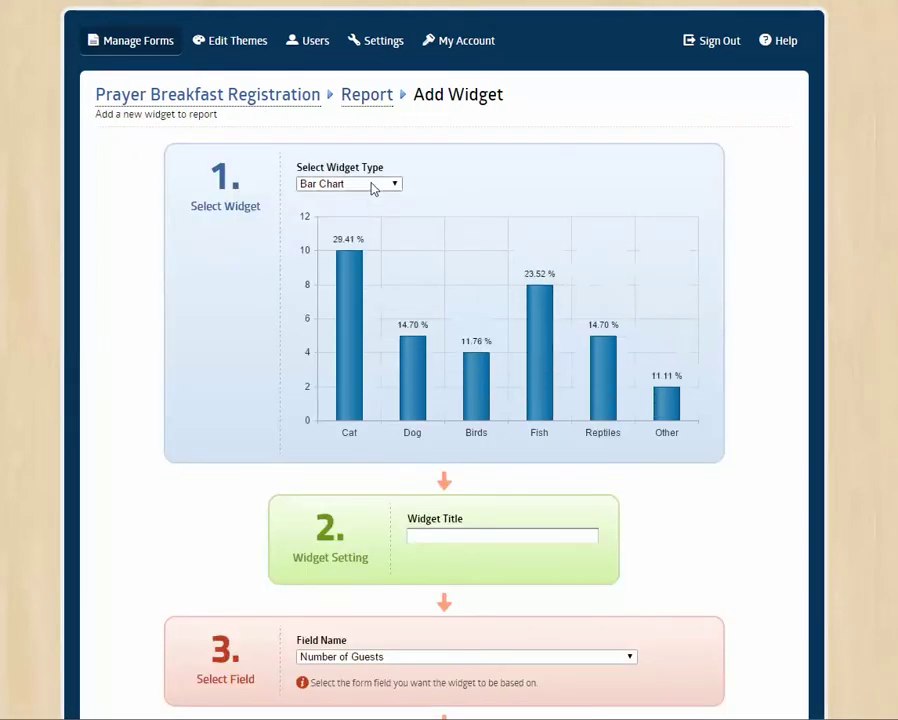
- Keep Bar Chart as the widget type and open Prayer Breakfast Registration's entries
left_click(370, 185)
left_click(507, 187)
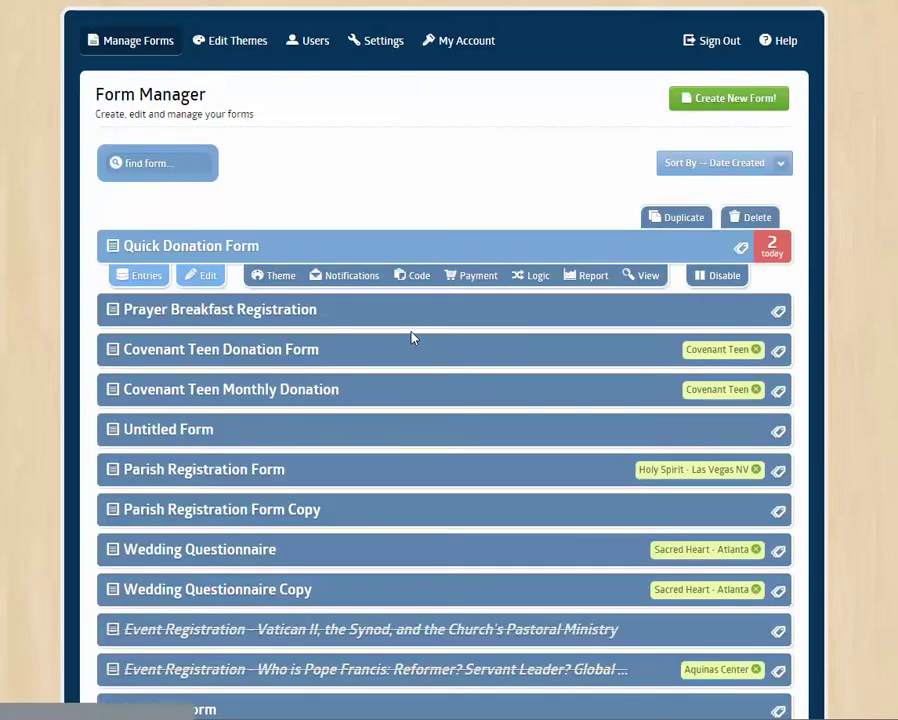
left_click(160, 310)
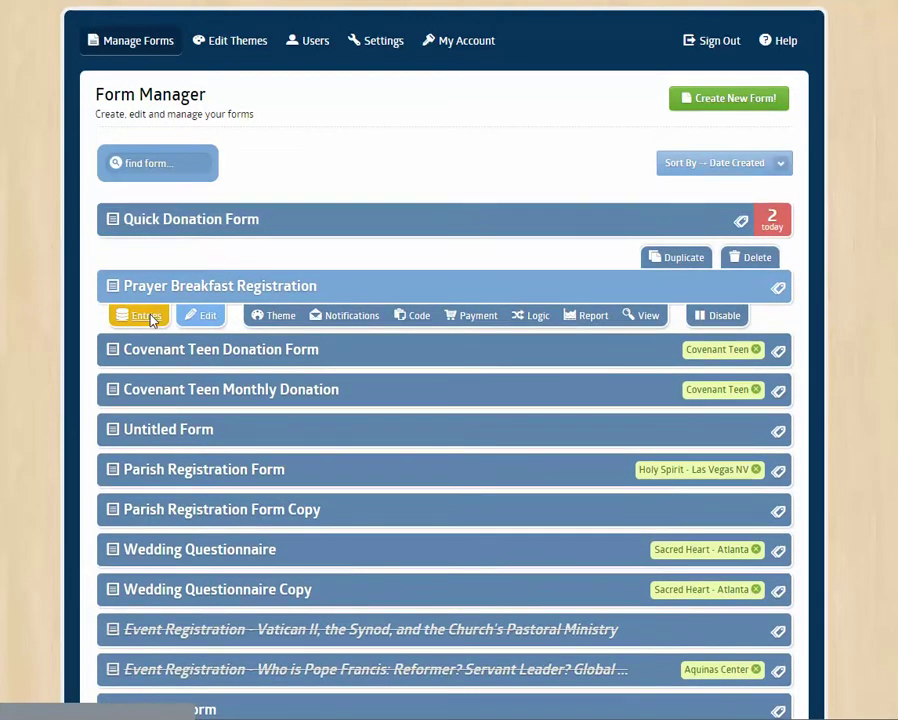
left_click(147, 316)
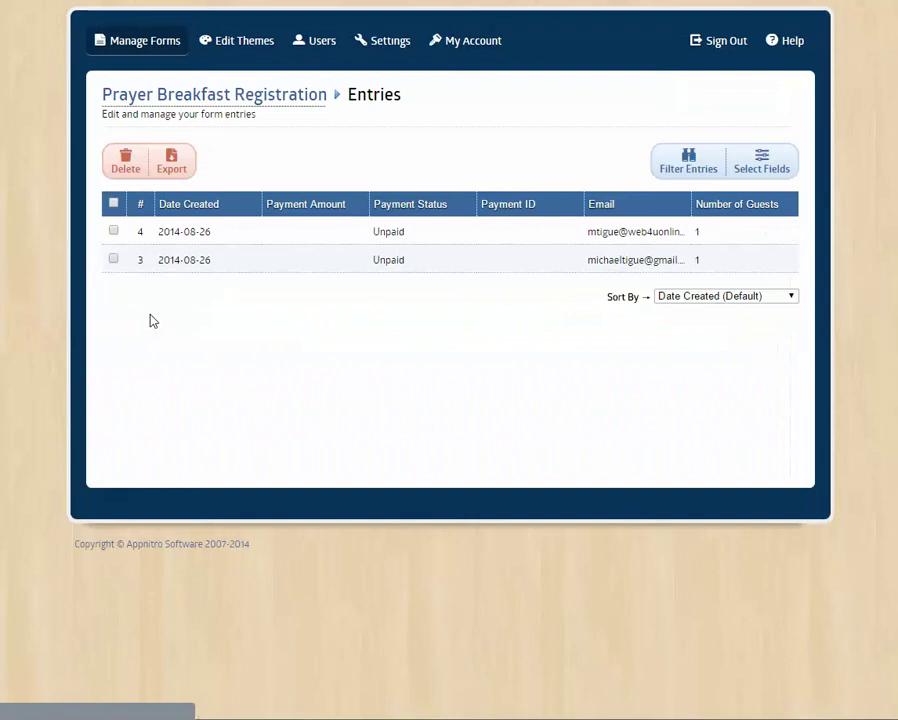
- Open entry #4's details and dismiss the print preview that appeared
left_click(308, 241)
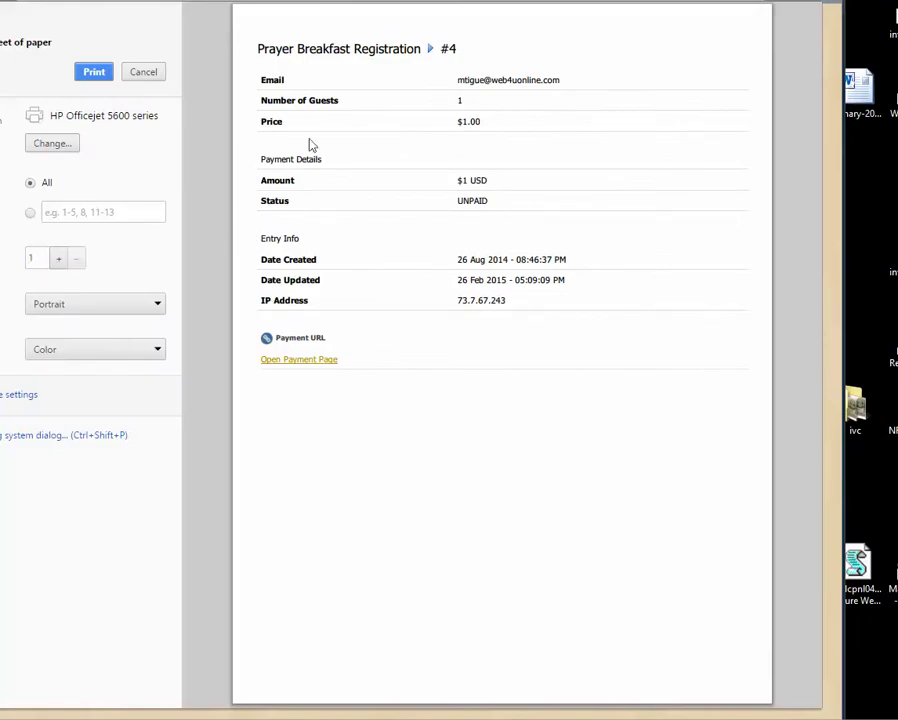
key("Escape")
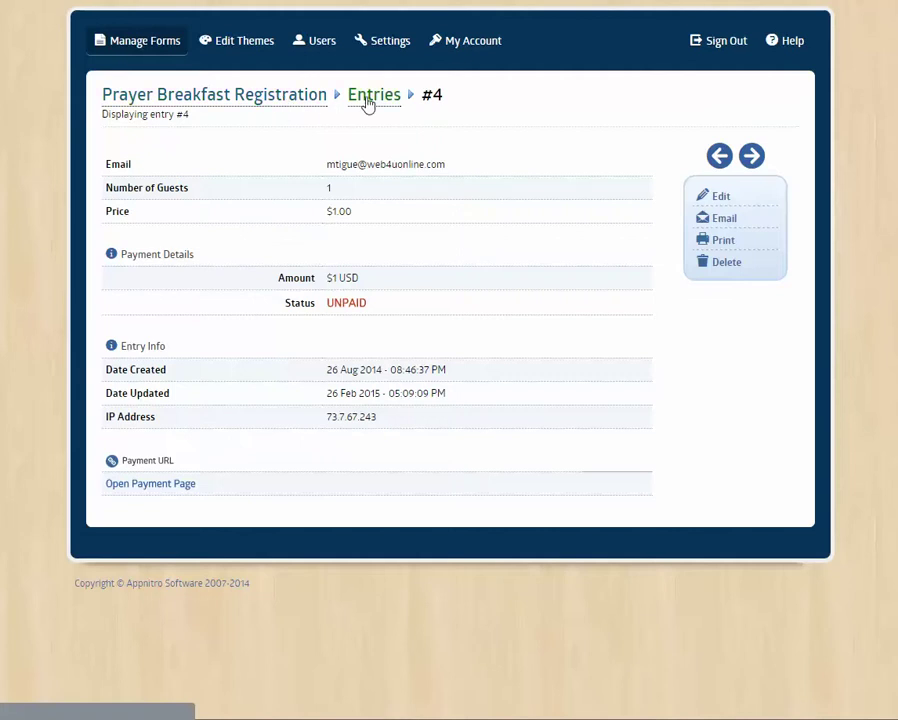
- Return to the entries list through the Entries breadcrumb link
left_click(367, 101)
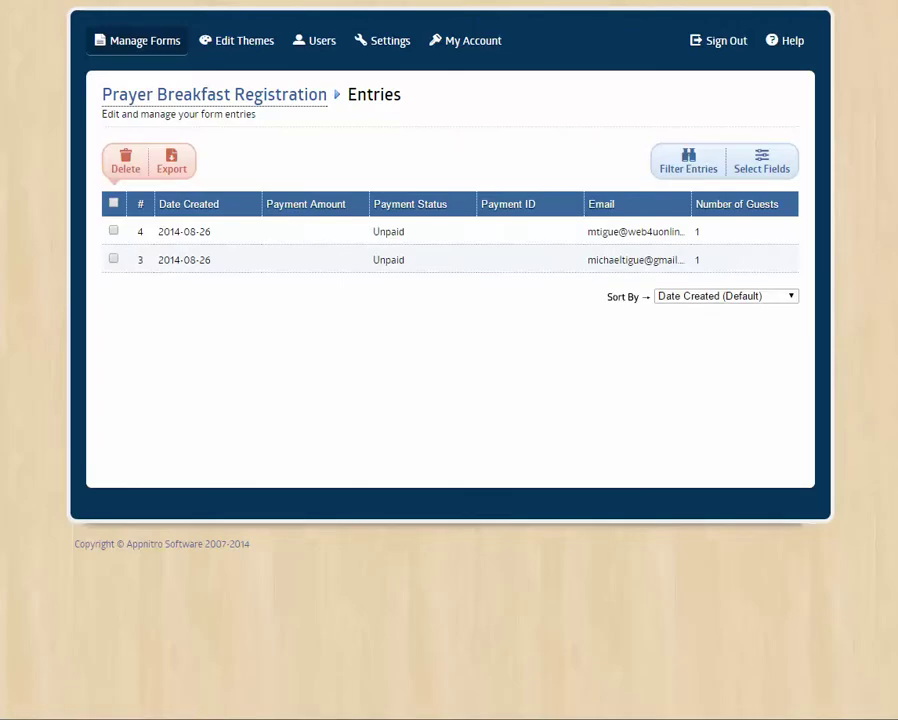
left_click_drag(0, 8, 126, 9)
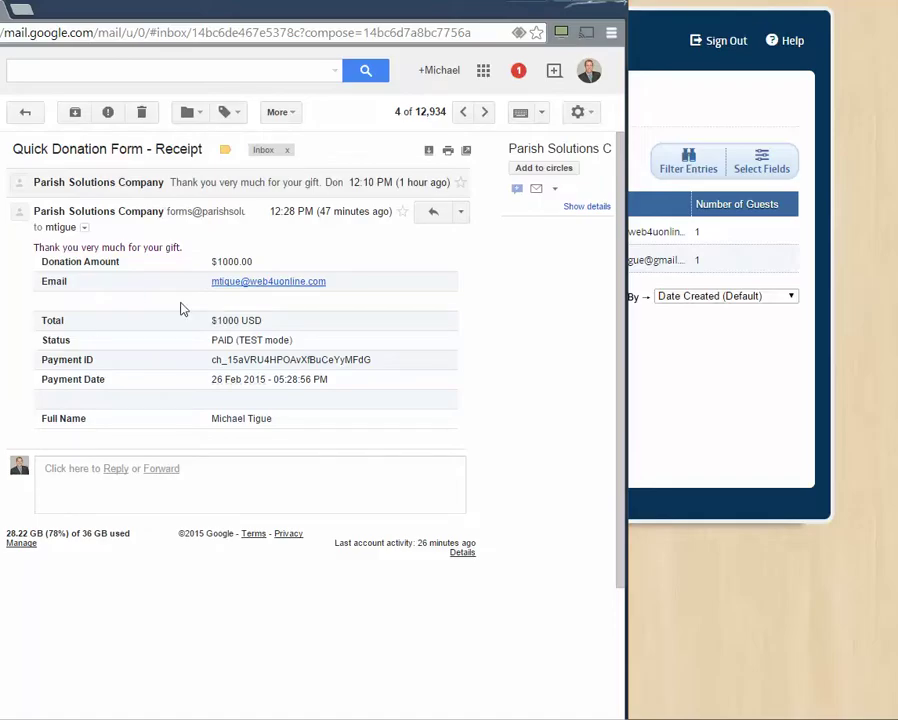
left_click_drag(62, 13, 0, 13)
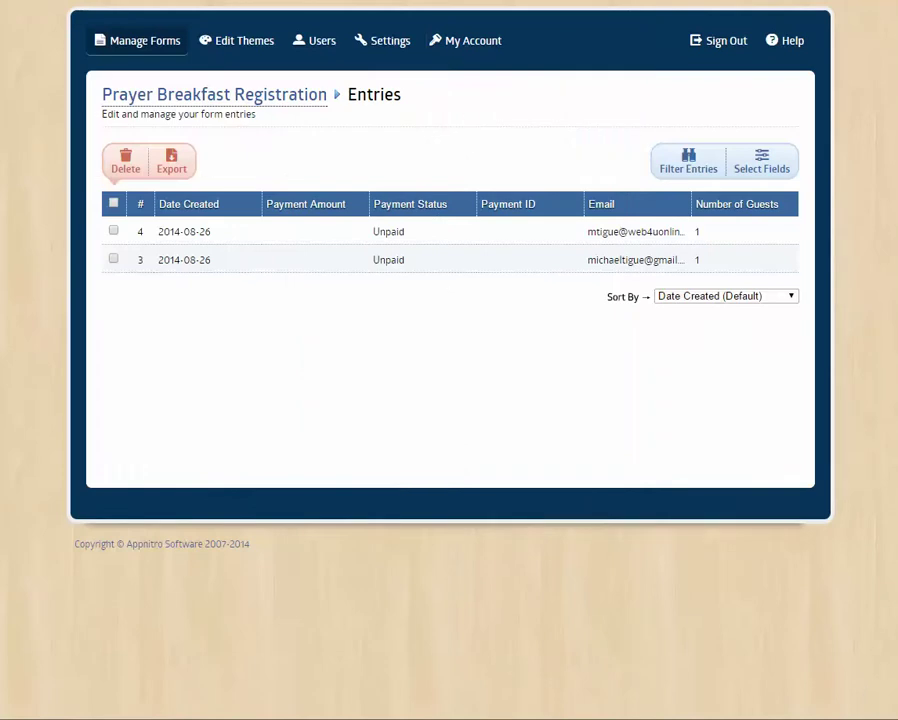
- Go back to Form Manager and open the Logic Builder for Prayer Breakfast Registration
left_click(194, 100)
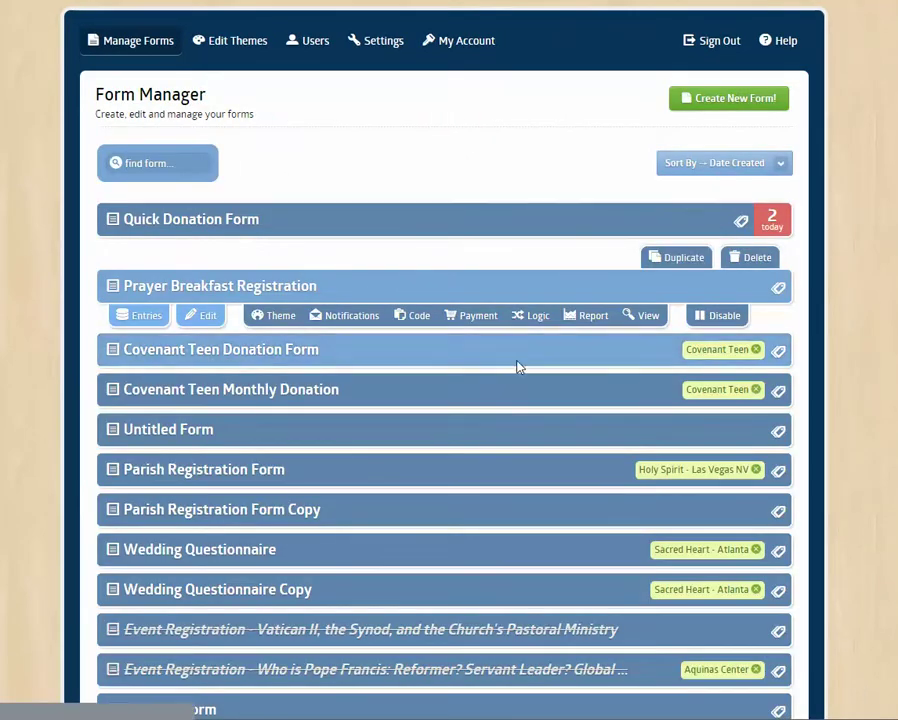
left_click(535, 318)
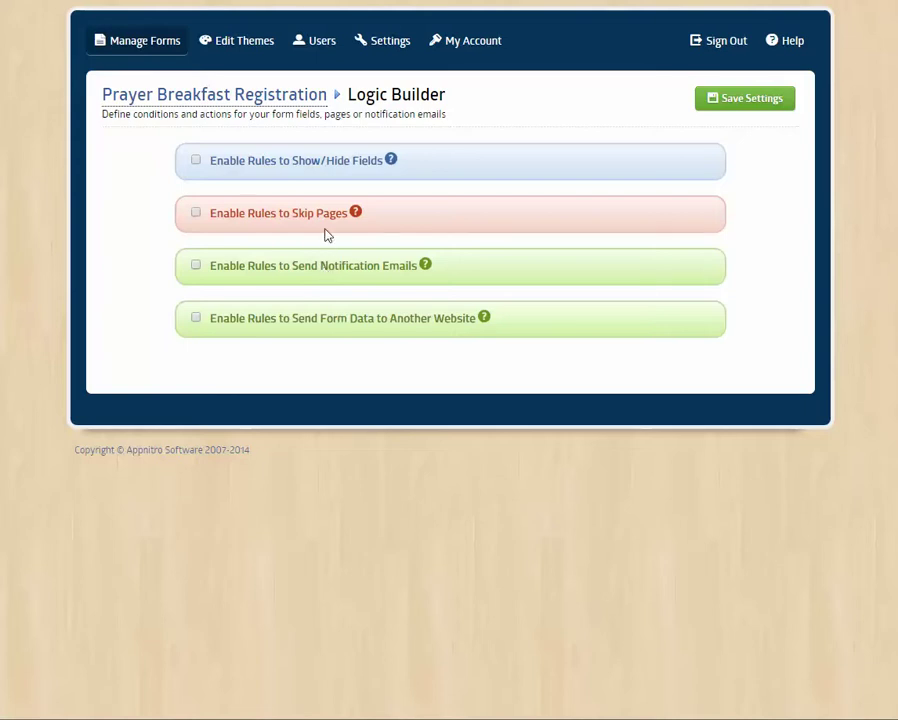
- Return to the Form Manager list via the Manage Forms tab
left_click(142, 42)
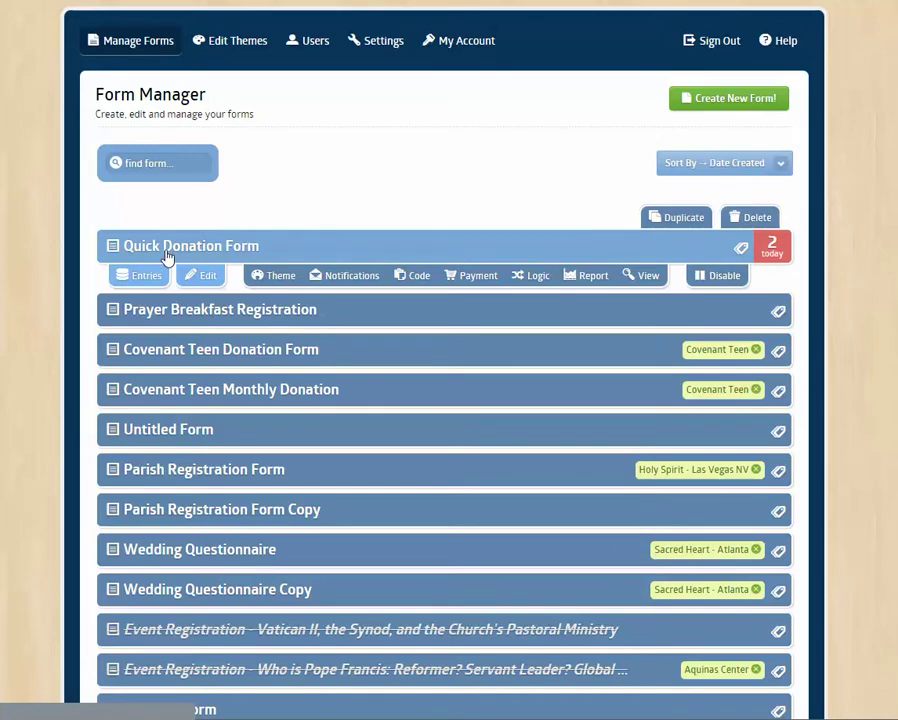
- Open the live Quick Donation Form and enter 1000 as the donation dollars
left_click(647, 277)
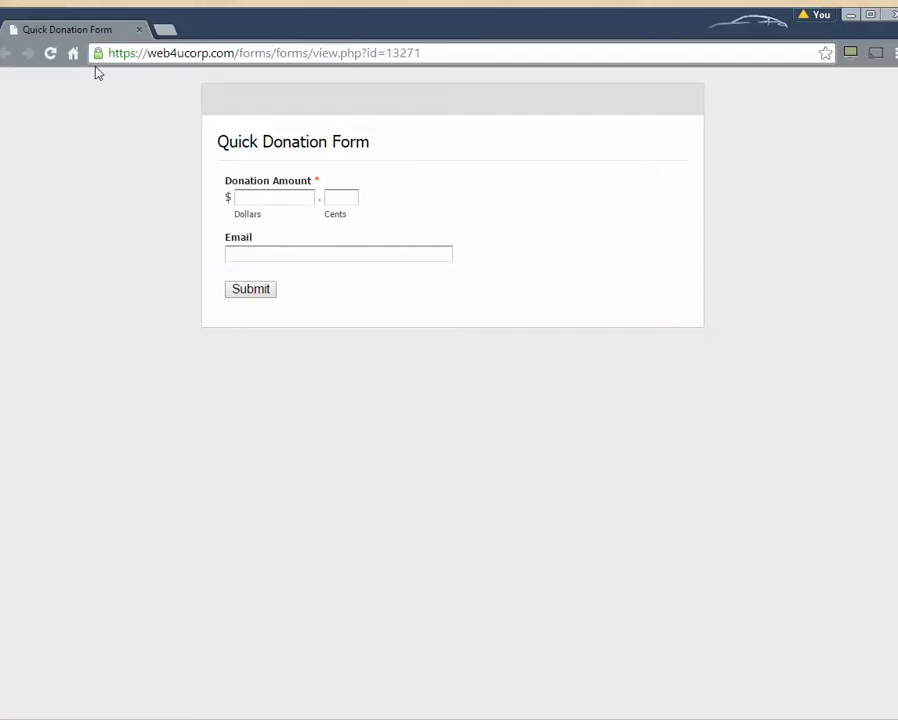
left_click(258, 198)
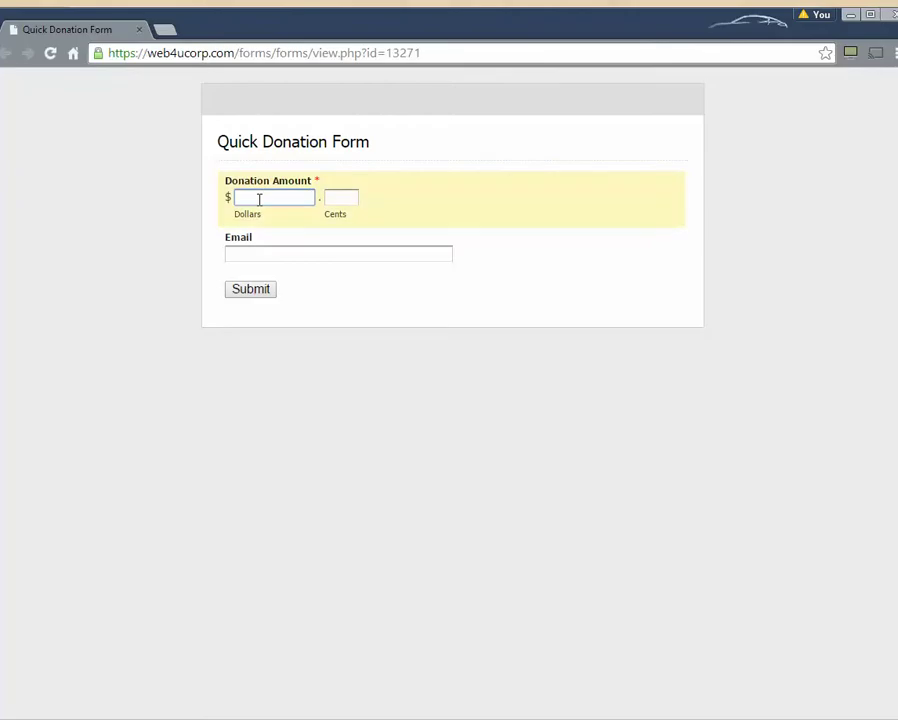
type("1")
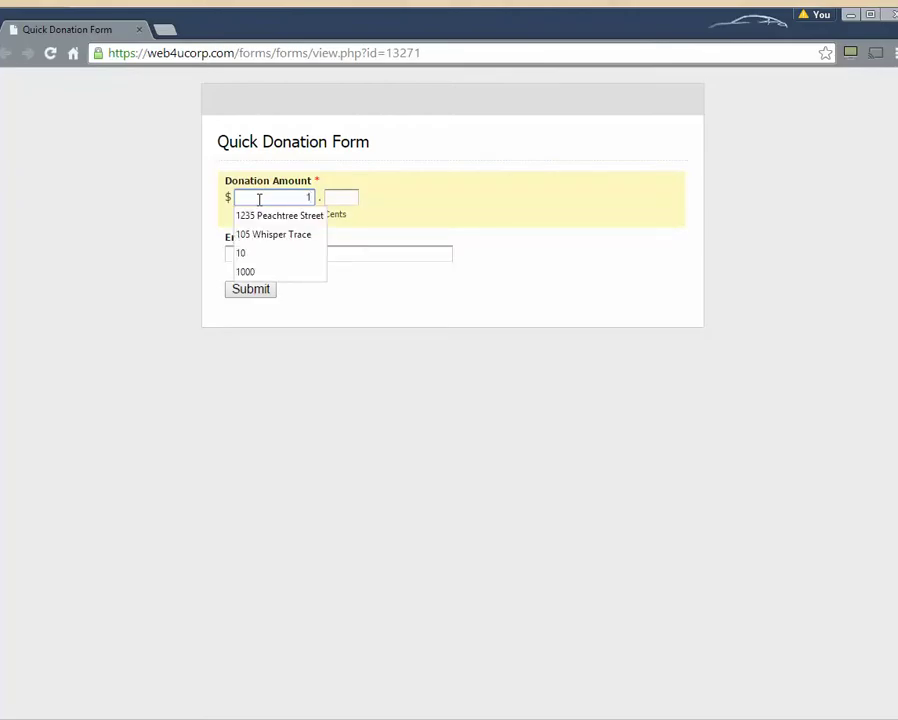
type(".0000")
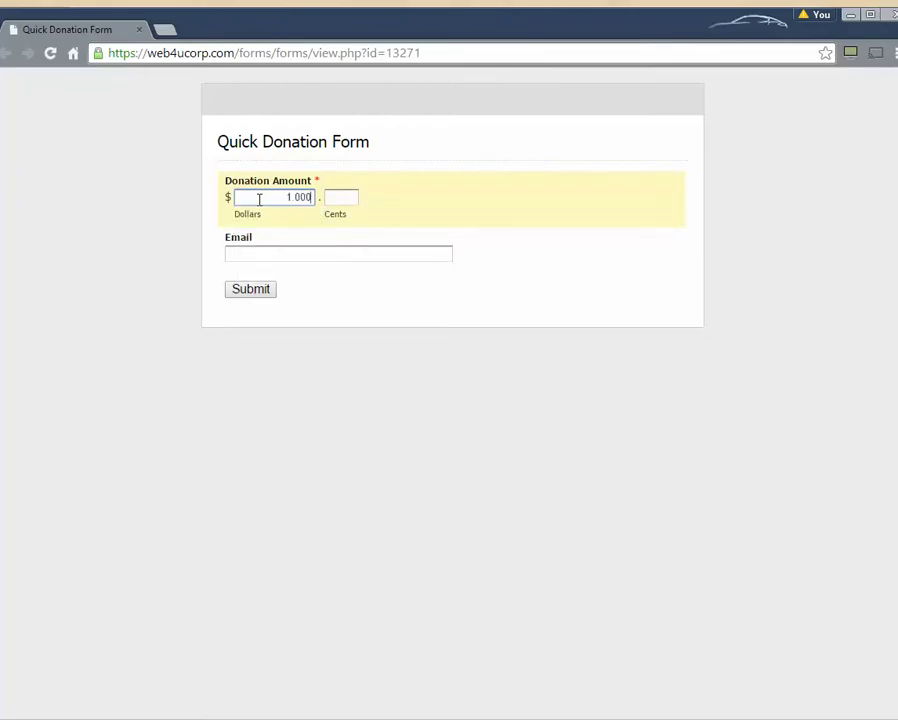
key("Tab")
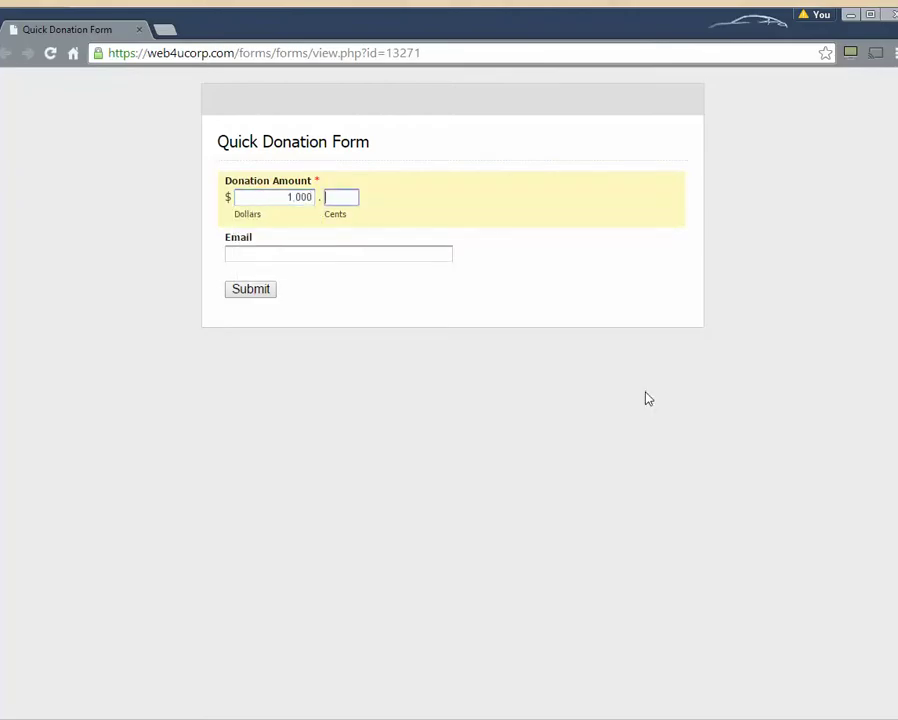
- Fill in the donor's e-mail address from the saved autofill suggestion
left_click(364, 253)
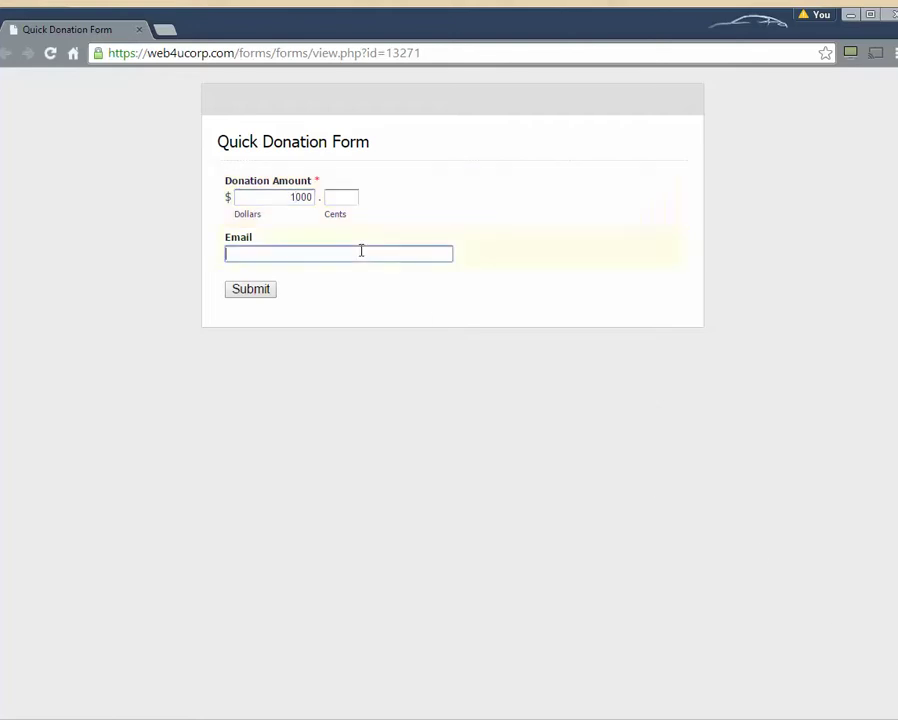
type("mt")
key("Down")
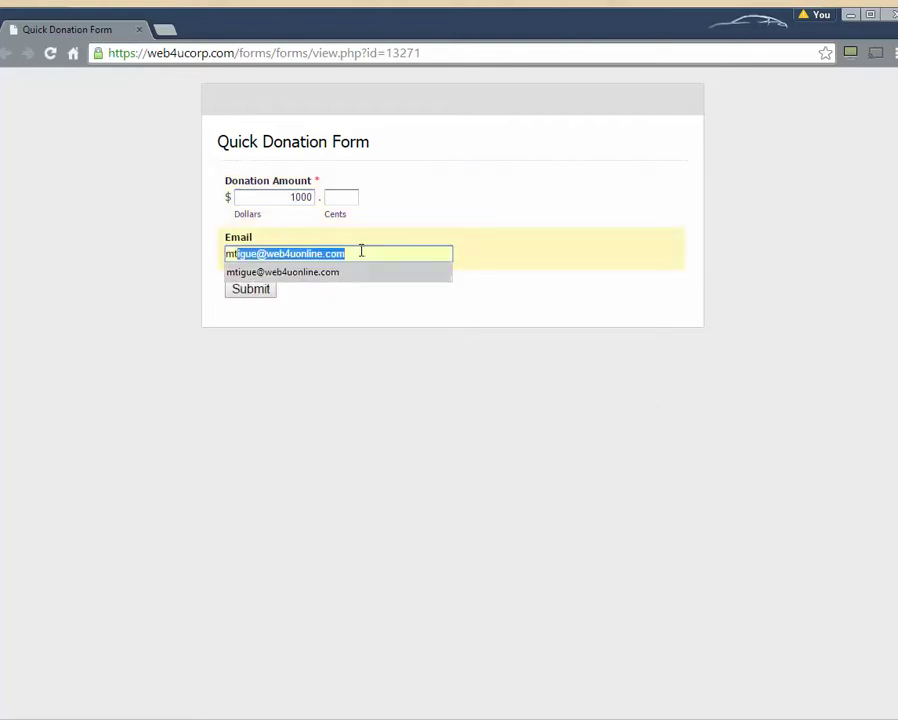
key("Escape")
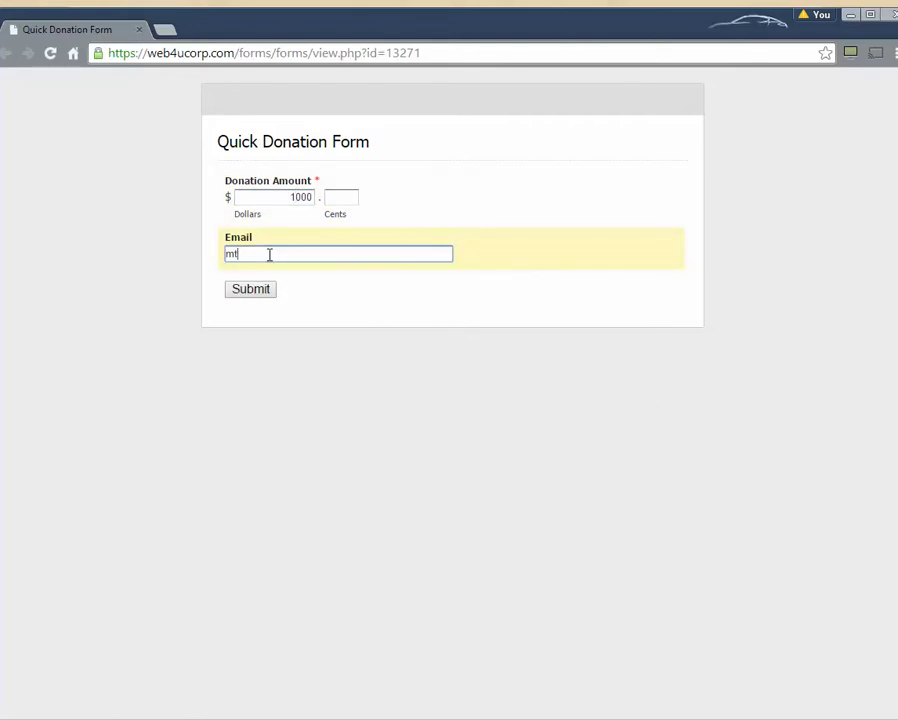
left_click(269, 254)
left_click(265, 268)
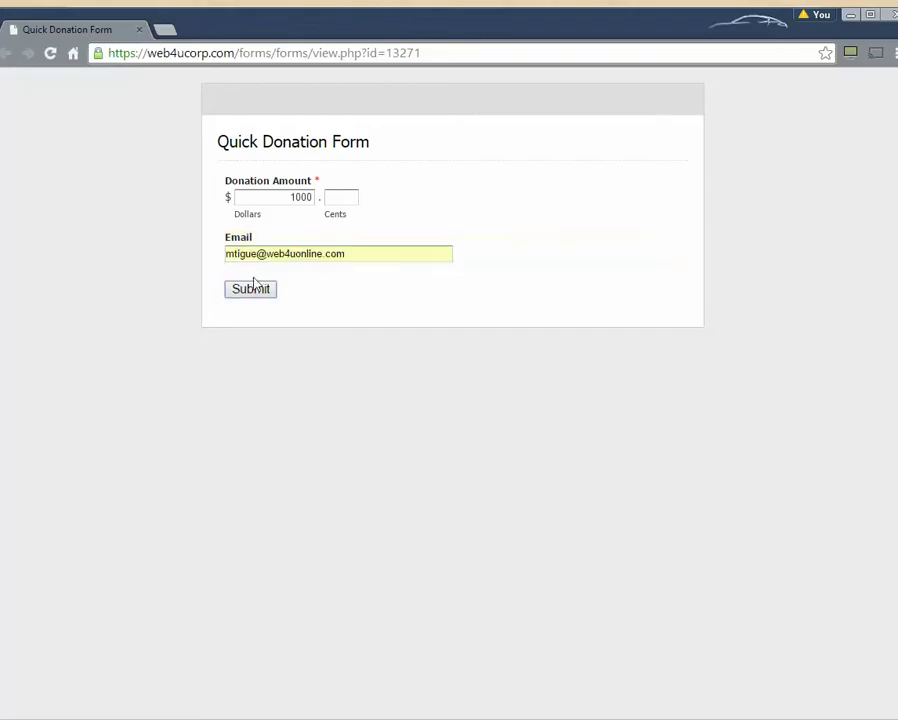
- Submit the donation, then enter the cardholder's first and last name and a test card number
left_click(254, 289)
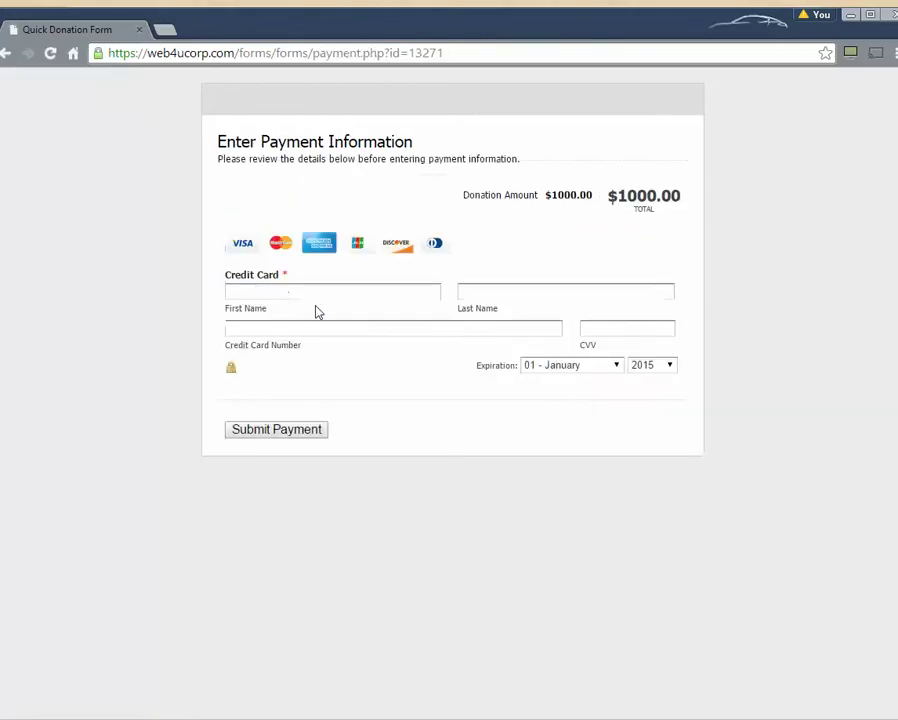
left_click(317, 291)
key("Tab")
key("Tab")
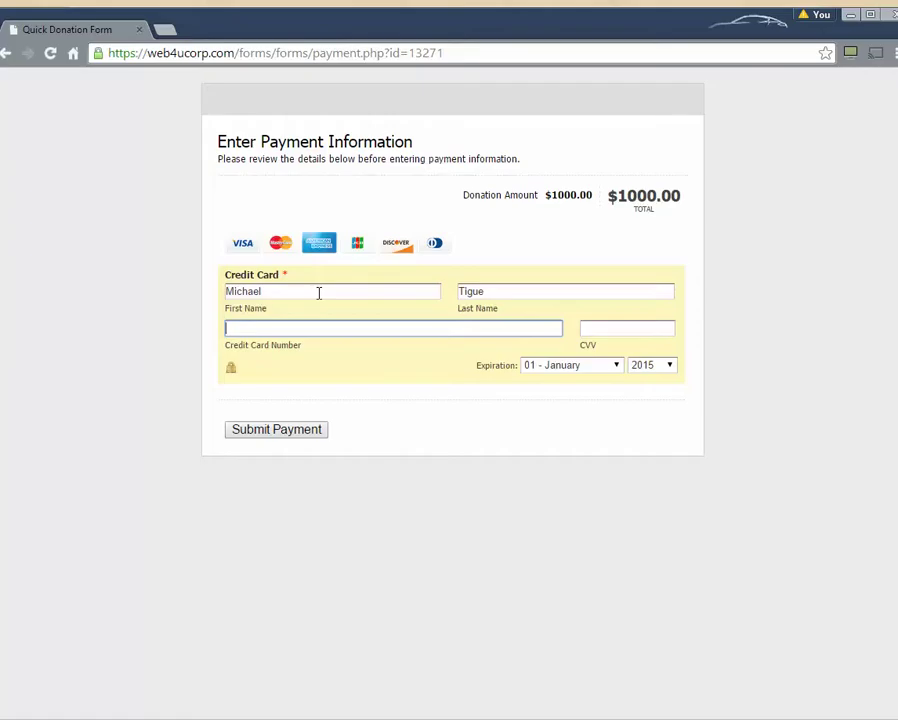
type("4242424242424242")
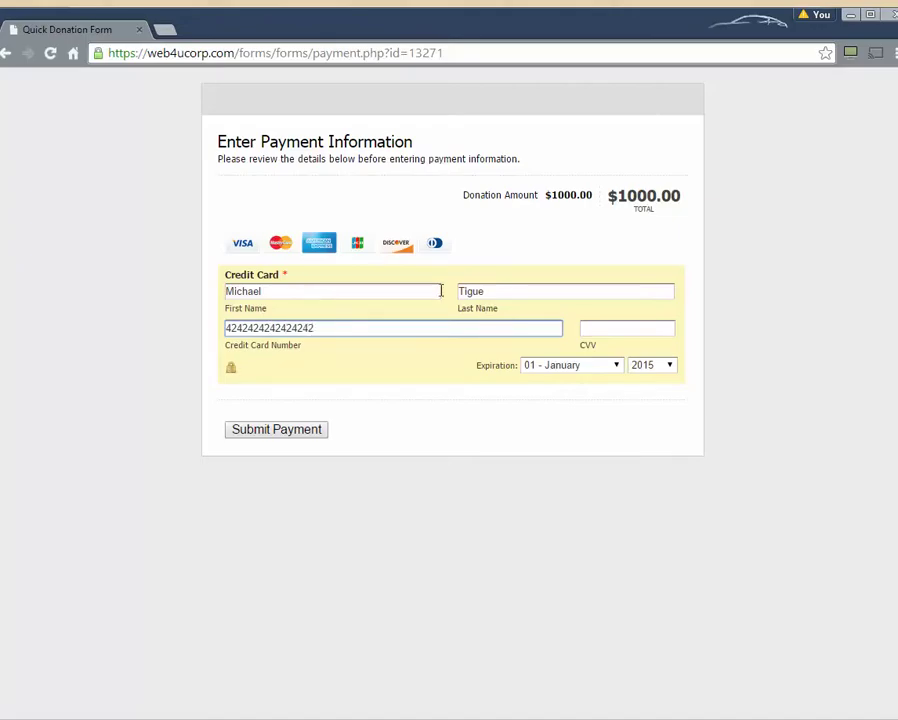
- Enter the card's security code and set the expiration to 04 - April, 2017
left_click(613, 330)
type("123")
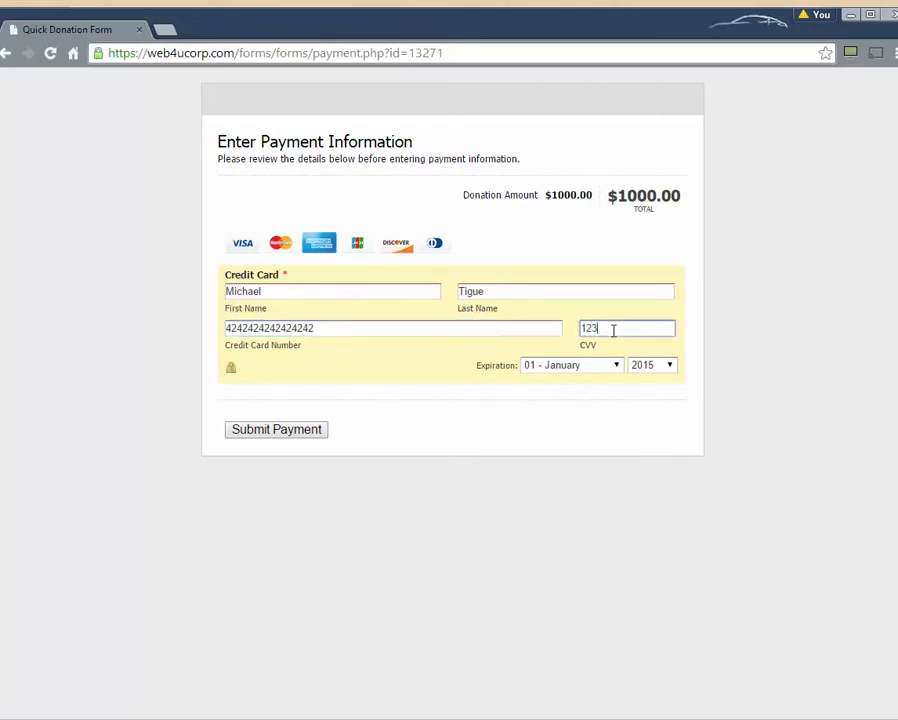
left_click(542, 366)
left_click(560, 415)
left_click(652, 365)
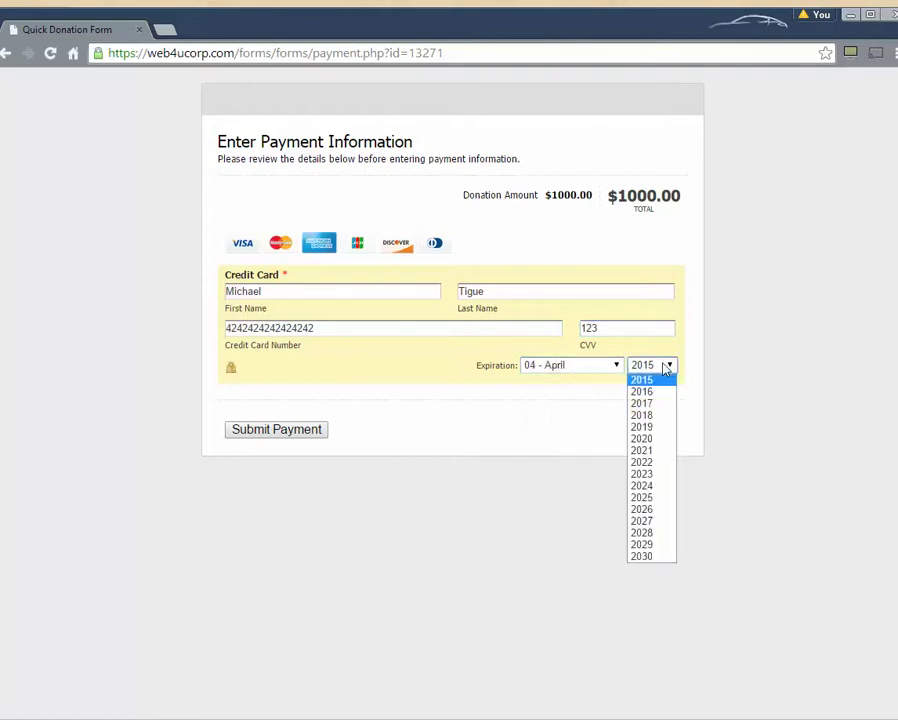
left_click(650, 401)
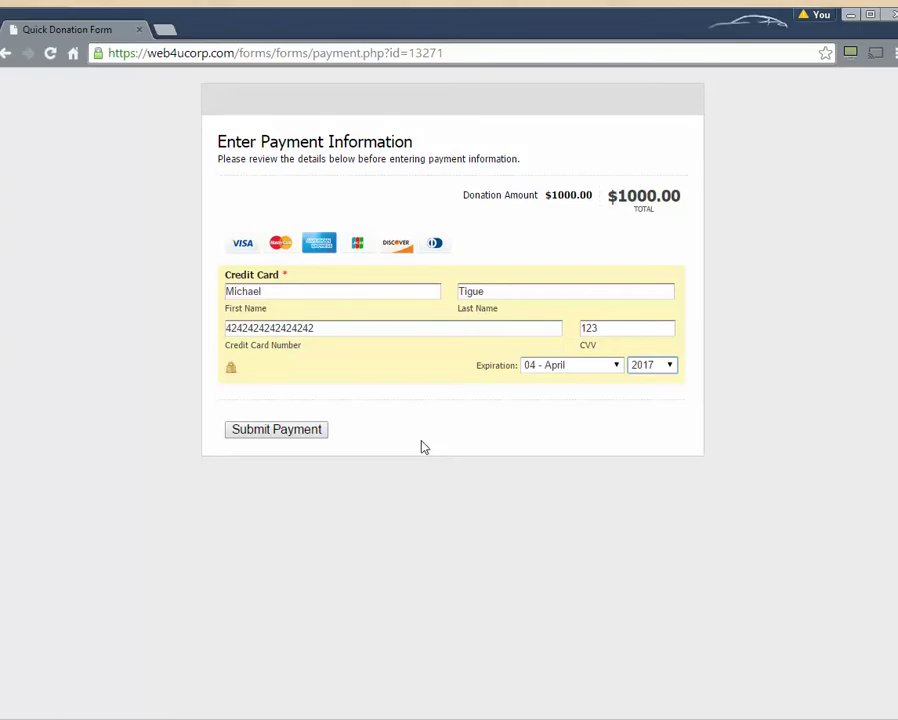
- Submit the $1000 test payment
left_click(293, 436)
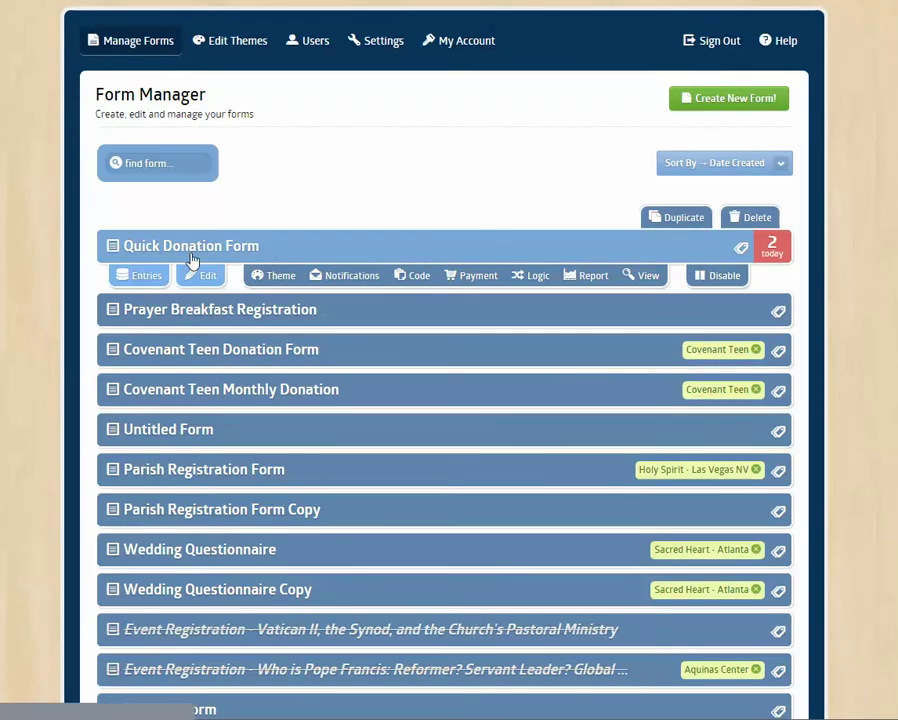
left_click(207, 283)
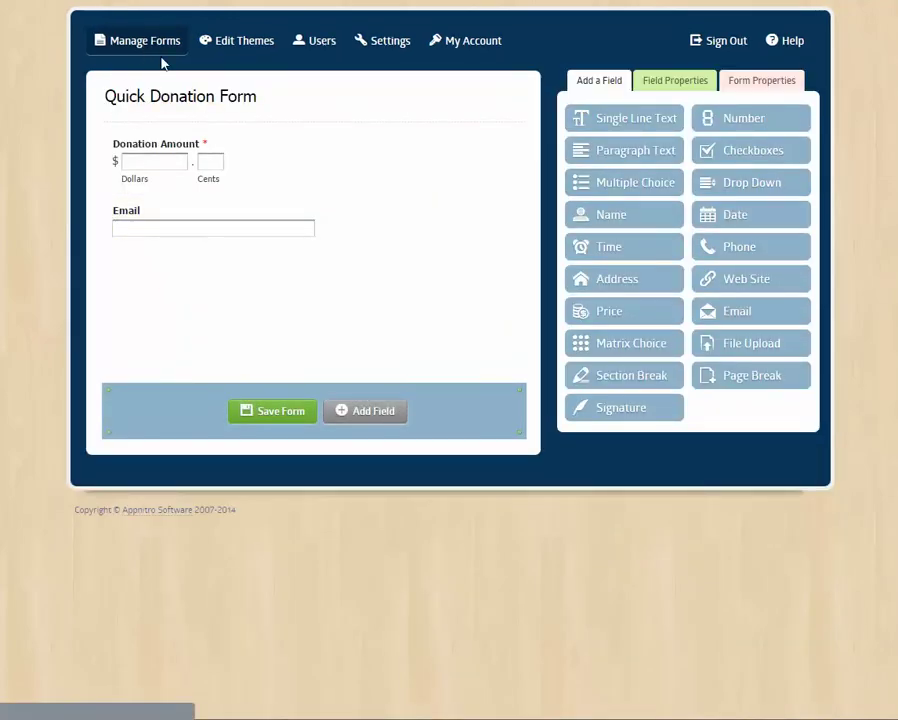
left_click(680, 82)
left_click(746, 84)
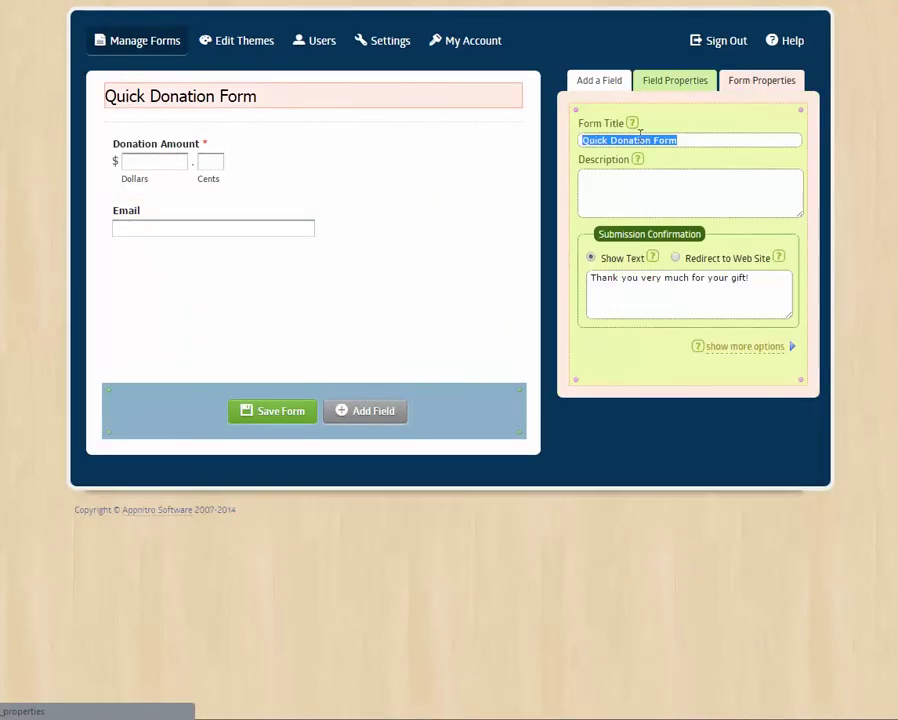
left_click(138, 42)
left_click(436, 66)
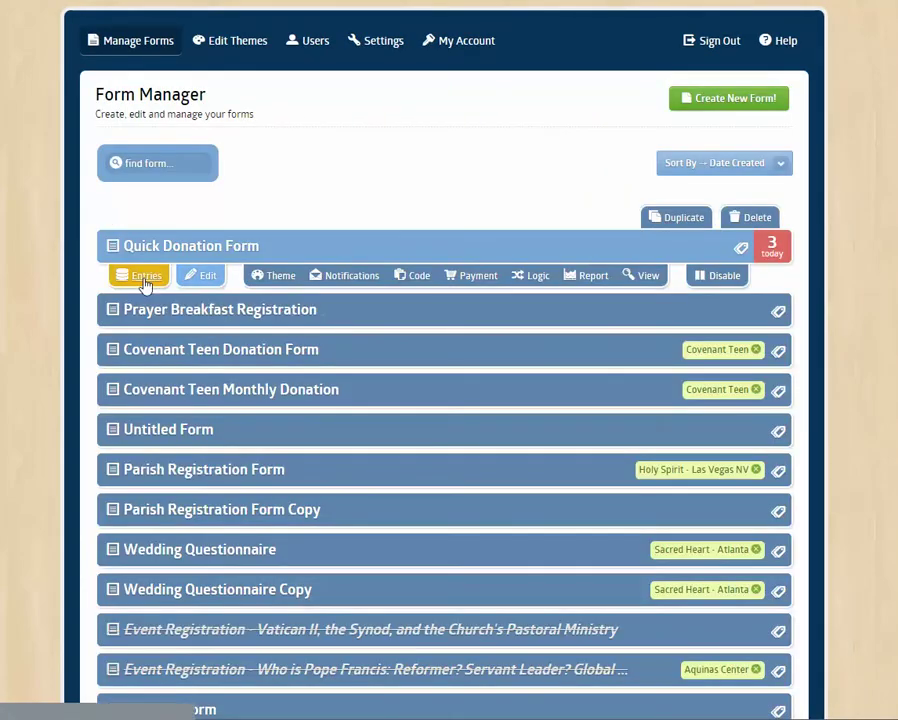
left_click(145, 281)
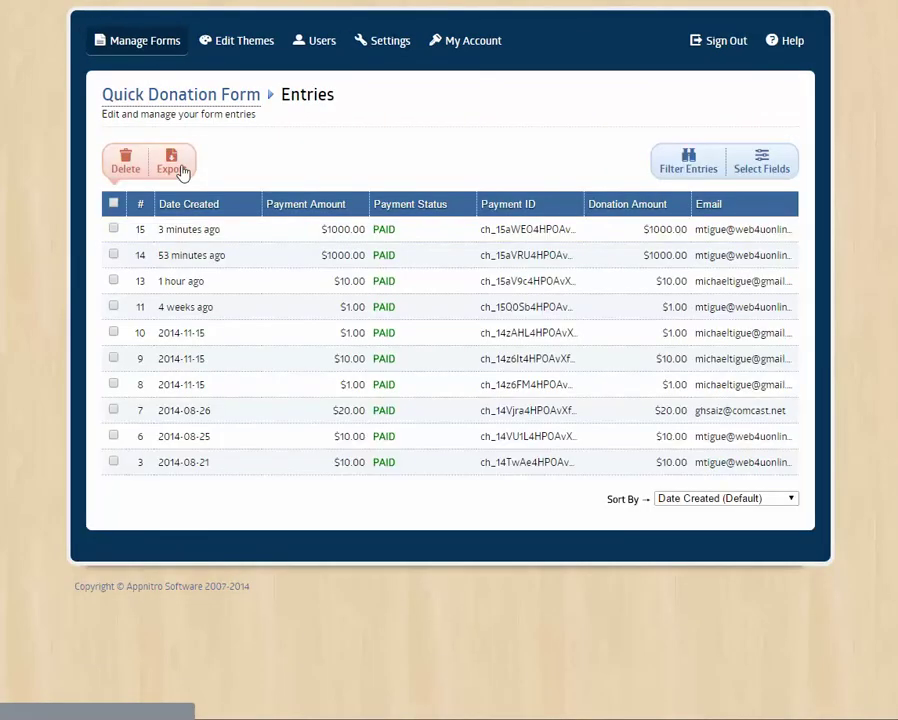
left_click(408, 233)
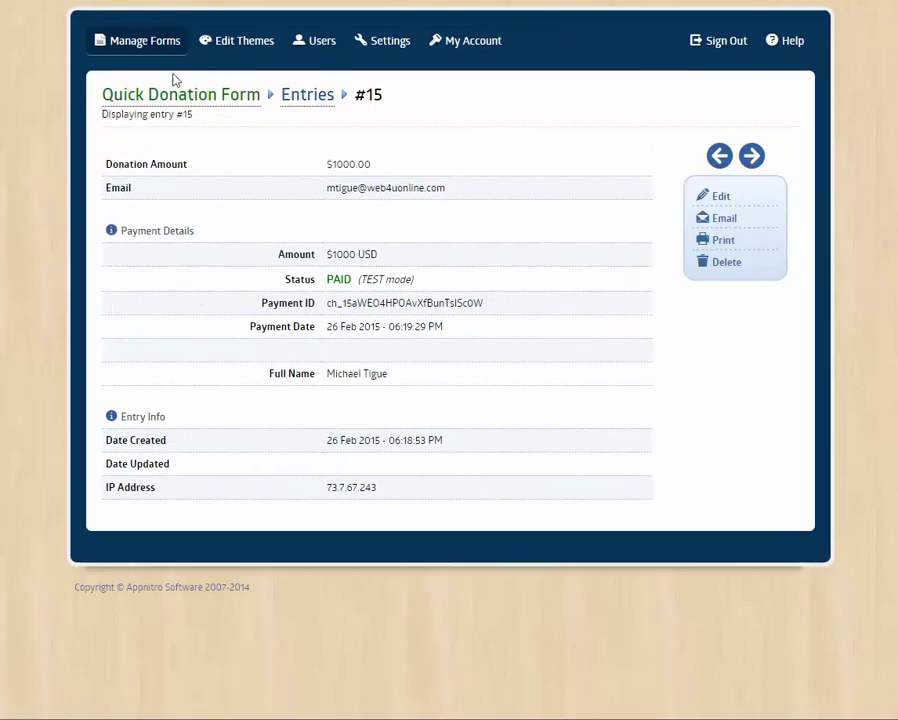
left_click(148, 42)
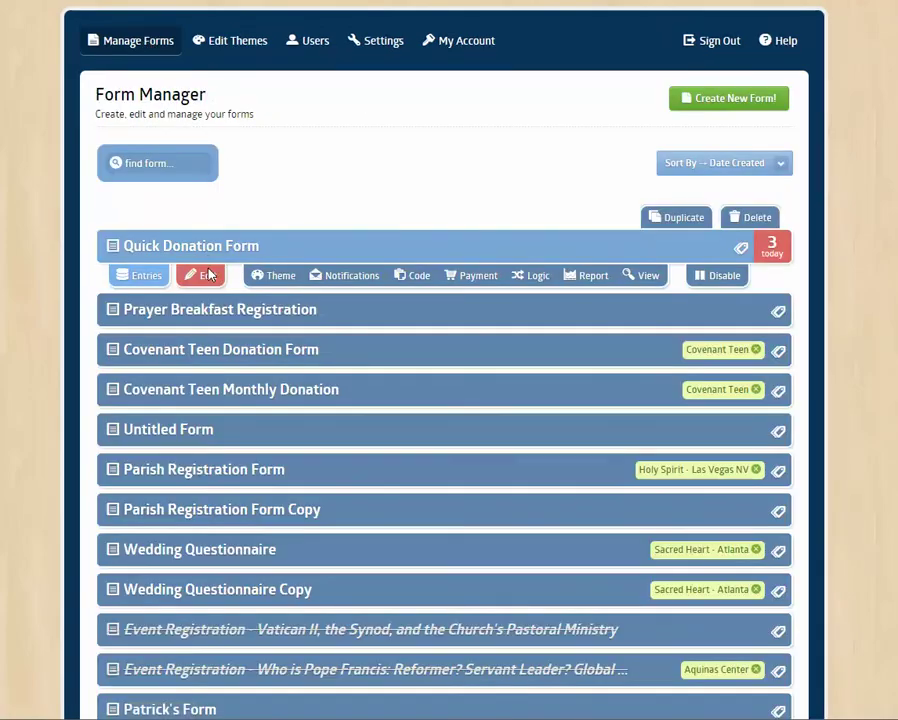